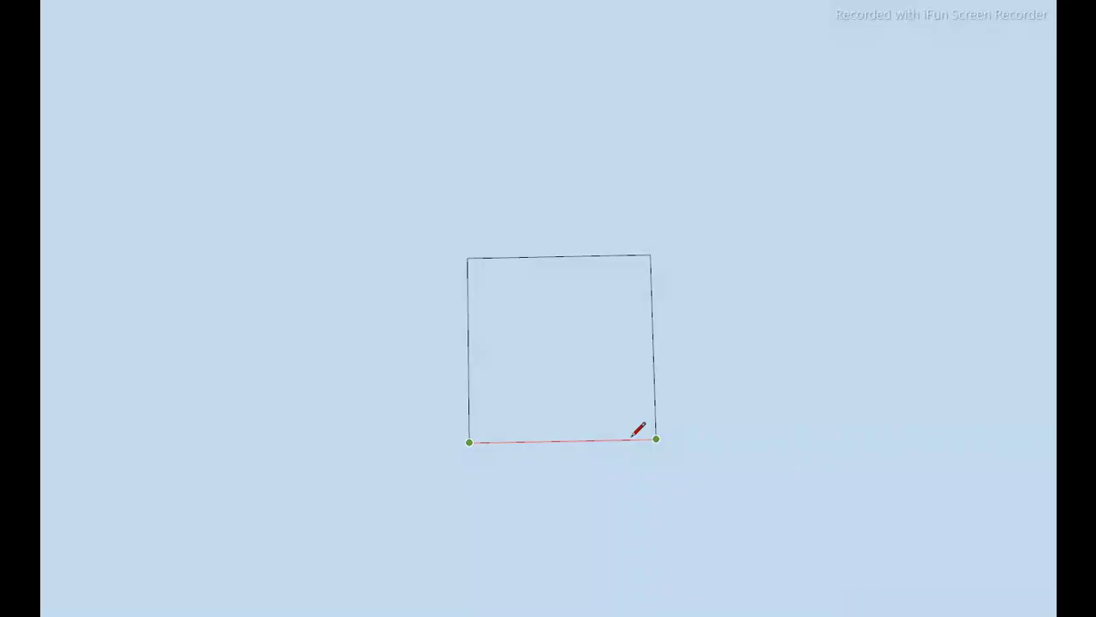
# - Finish the base square and draw a small square at its corner with the Line tool
pyautogui.click(654, 438)
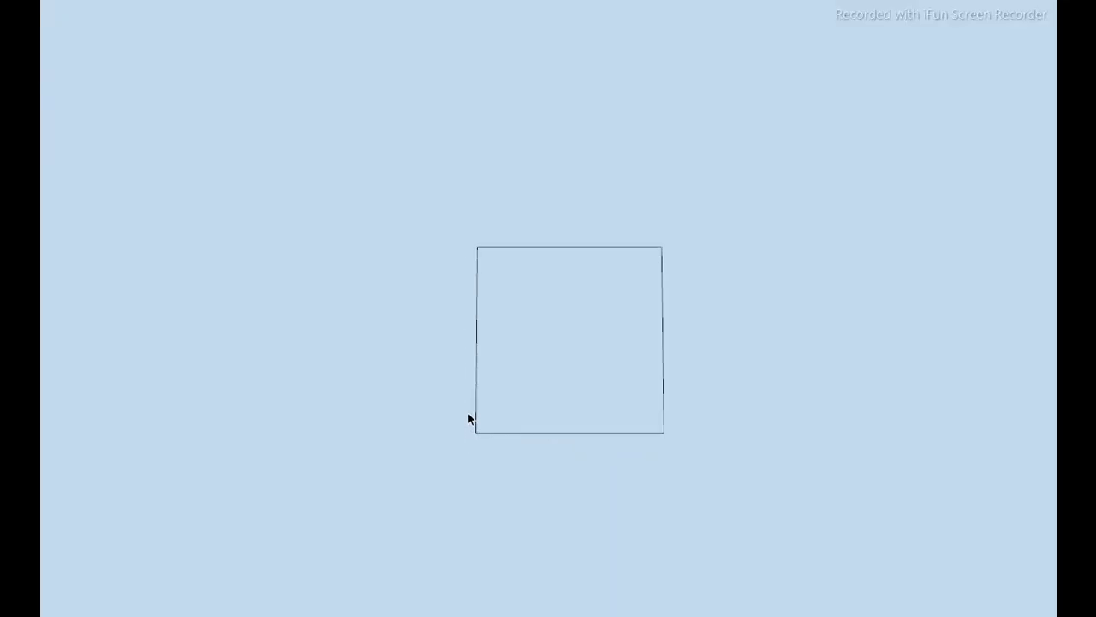
pyautogui.scroll(5, 471, 421)
pyautogui.scroll(2, 477, 430)
pyautogui.press('l')
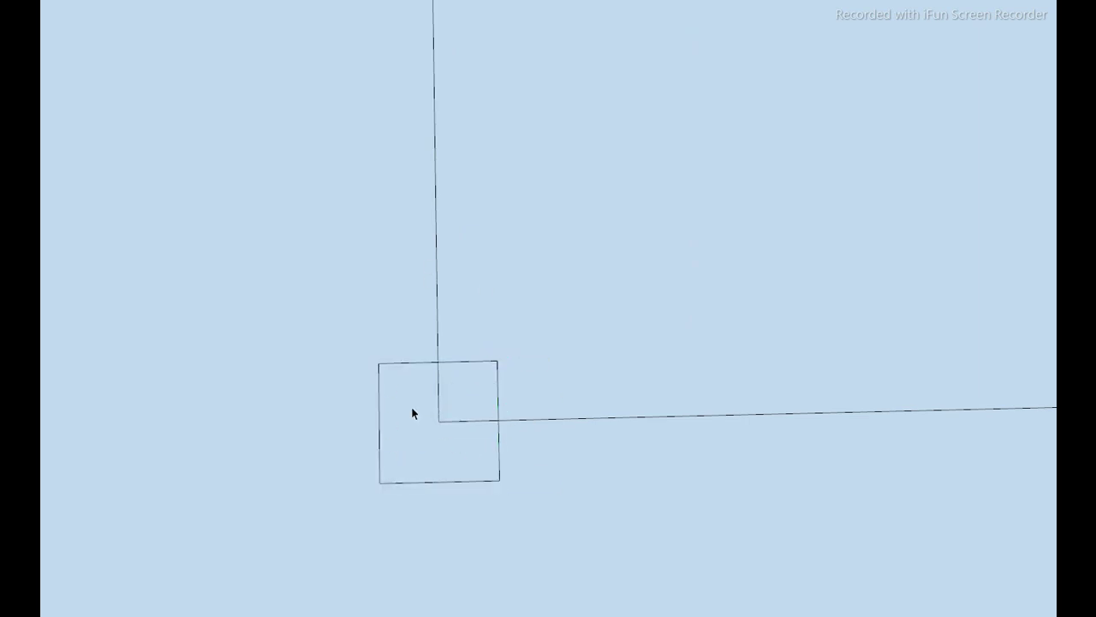
pyautogui.click(438, 421)
pyautogui.scroll(-3, 374, 487)
pyautogui.click(658, 199)
pyautogui.scroll(3, 756, 414)
pyautogui.scroll(3, 629, 200)
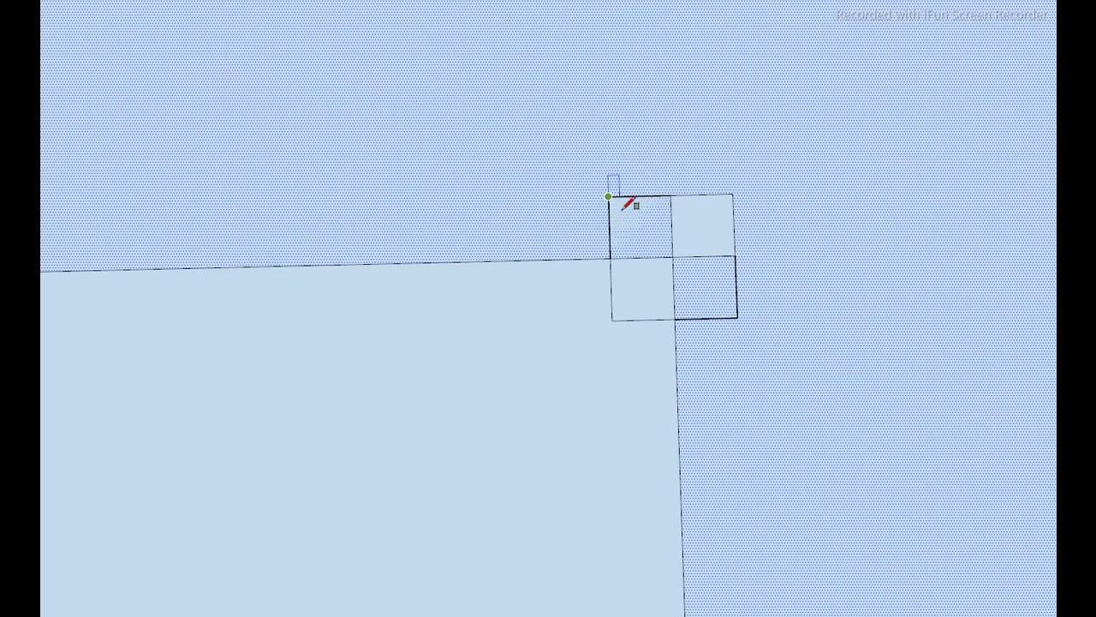
# - Erase the extra edges, leaving a slab-topped box shown in perspective
pyautogui.press('e')
pyautogui.scroll(-2, 855, 244)
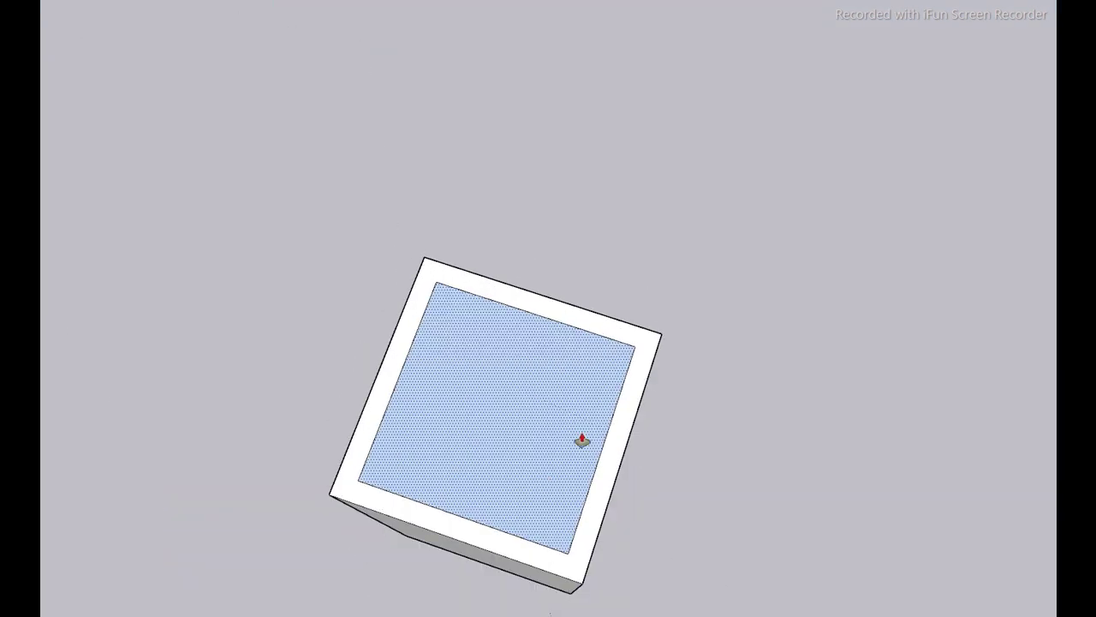
pyautogui.moveTo(579, 441); pyautogui.dragTo(502, 228, button='middle')
pyautogui.scroll(5, 632, 213)
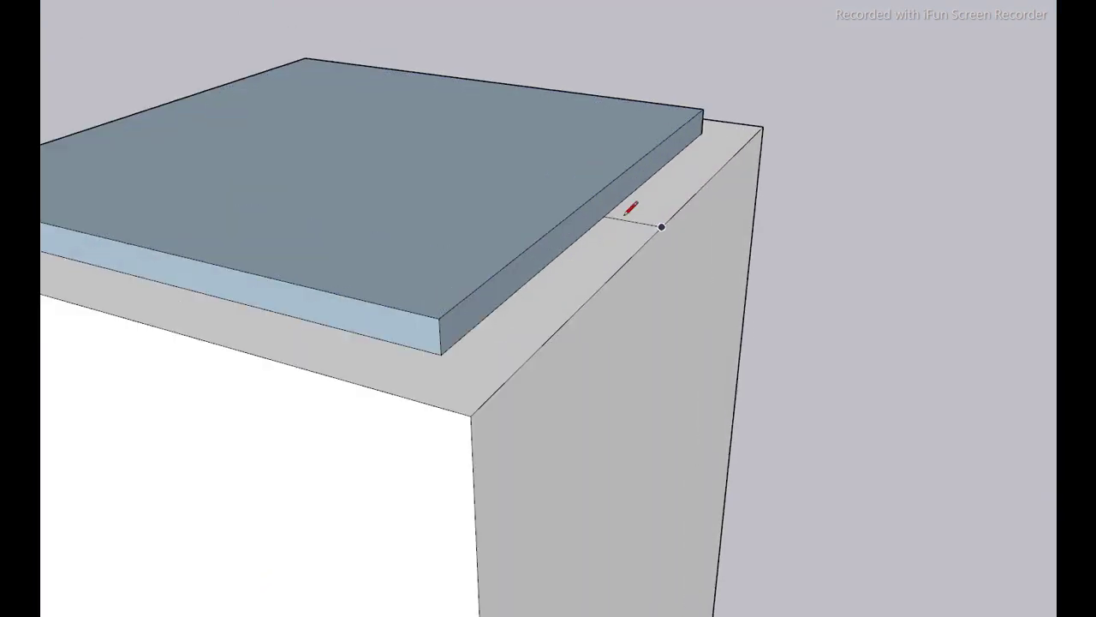
pyautogui.scroll(2, 615, 174)
pyautogui.scroll(-2, 675, 213)
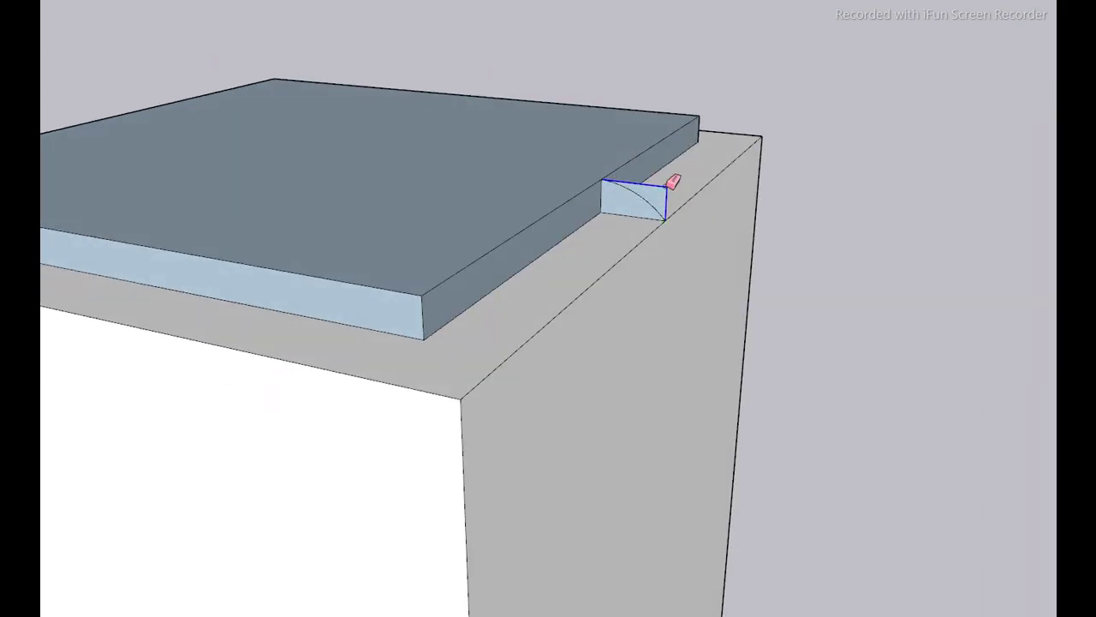
# - Sweep the quarter-round profile along the box's top edge with Follow Me
pyautogui.moveTo(638, 206); pyautogui.dragTo(714, 142)
pyautogui.moveTo(147, 213); pyautogui.dragTo(594, 282, button='middle')
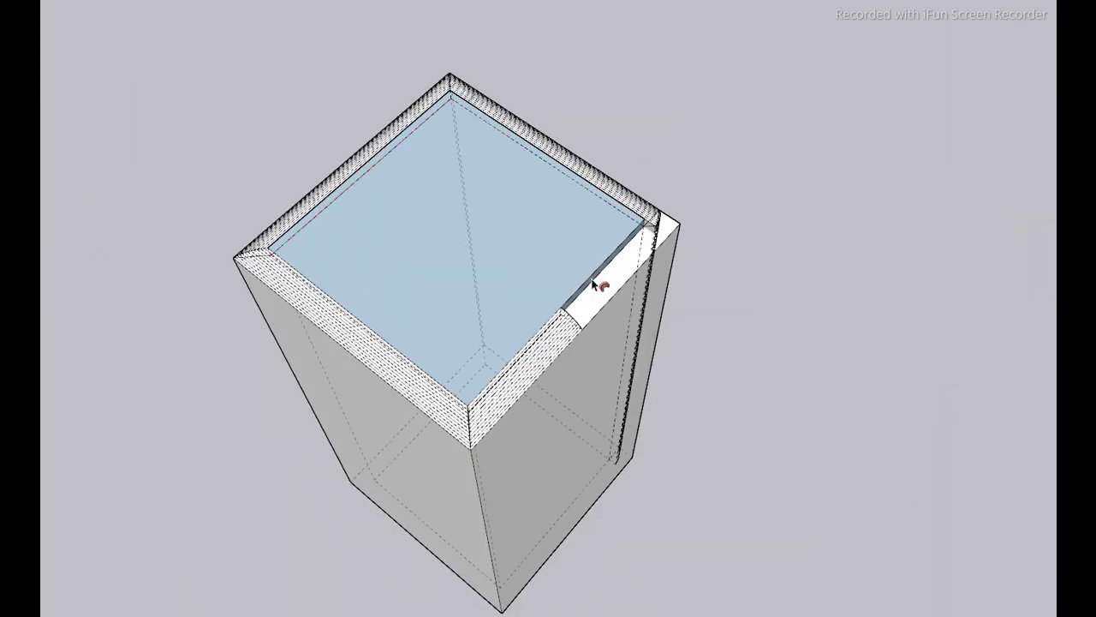
pyautogui.scroll(-5, 594, 286)
# - Select the whole box and make it a component
pyautogui.scroll(-2, 594, 285)
pyautogui.tripleClick(527, 360)
pyautogui.press('g')
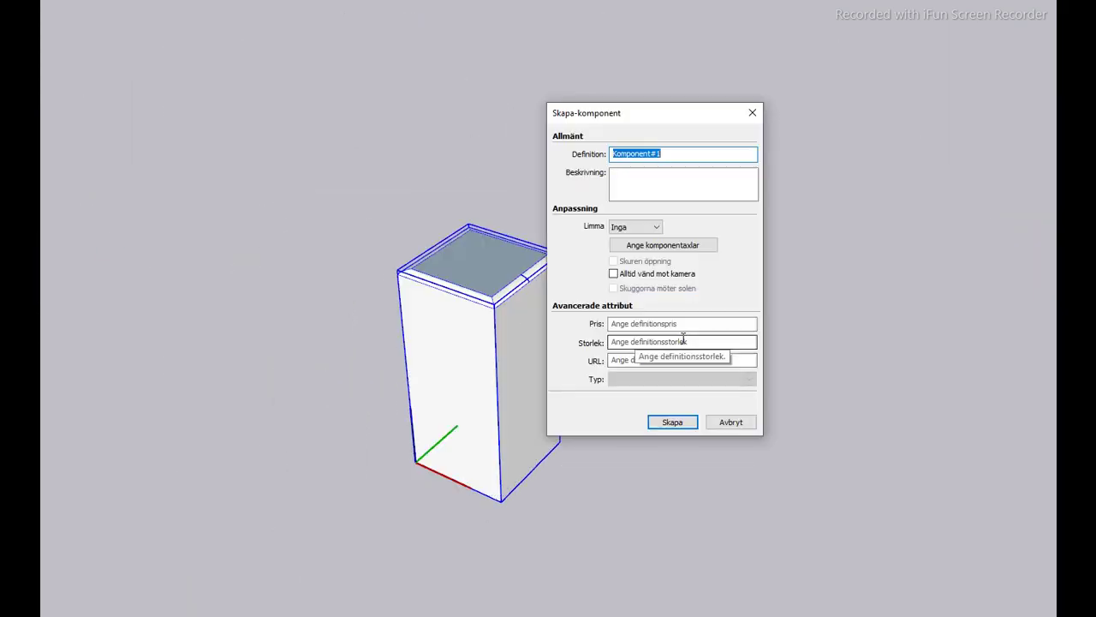
pyautogui.press('Return')
# - Look down on the box component and move it into a corner position
pyautogui.moveTo(509, 359); pyautogui.dragTo(551, 306, button='middle')
pyautogui.scroll(2, 557, 325)
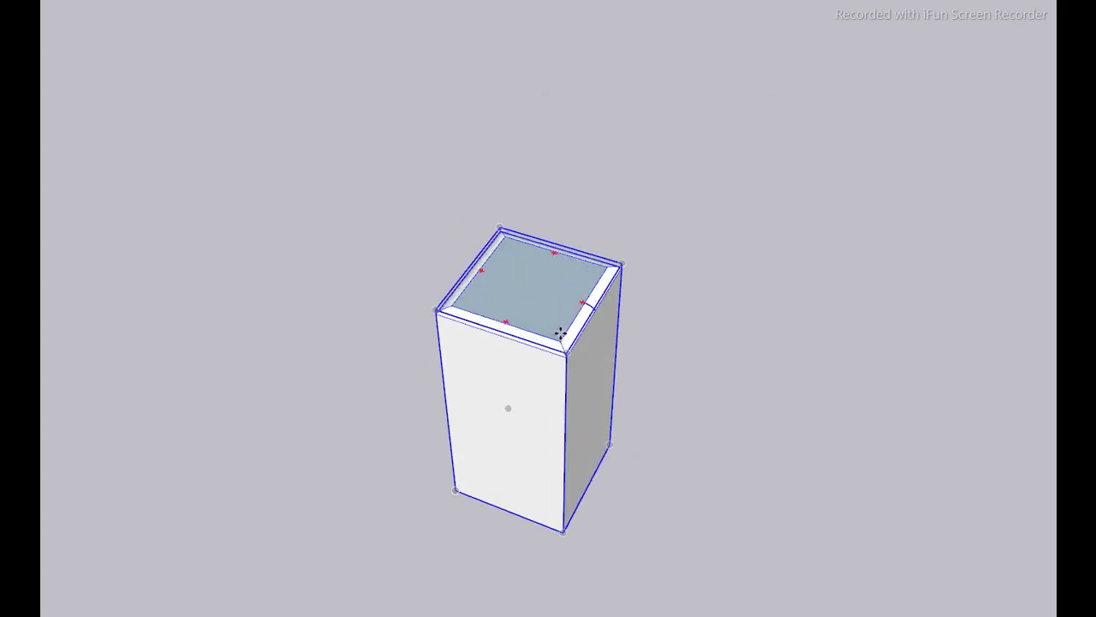
pyautogui.scroll(3, 649, 364)
pyautogui.moveTo(648, 364)
pyautogui.mouseDown(button='middle')
pyautogui.moveTo(559, 210)
pyautogui.moveTo(643, 411)
pyautogui.mouseUp(button='middle')
pyautogui.scroll(3, 643, 411)
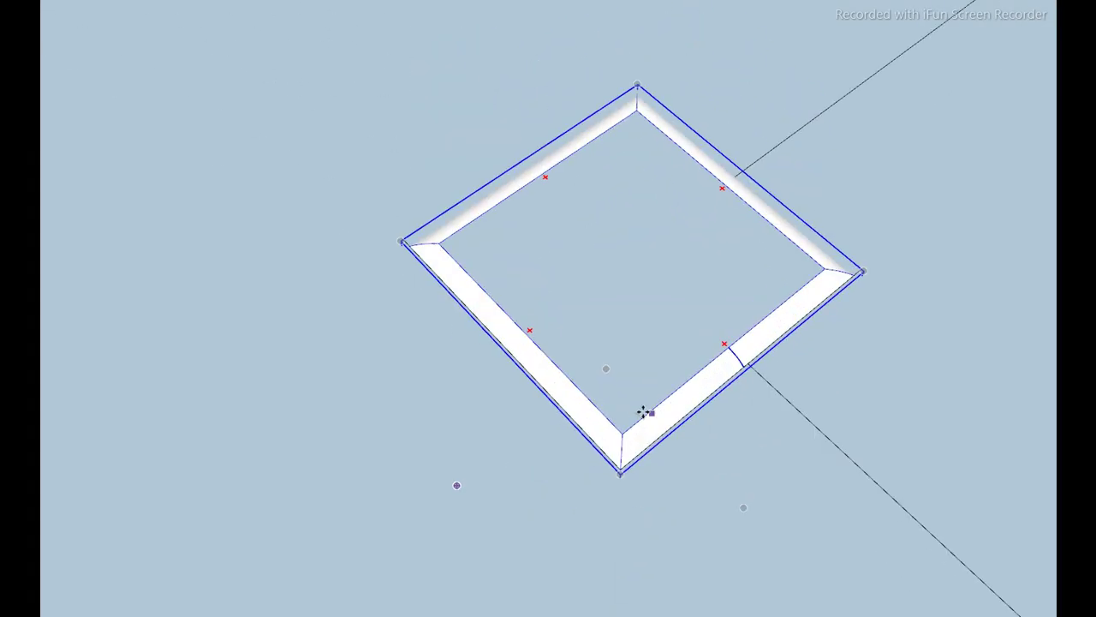
pyautogui.scroll(3, 709, 361)
pyautogui.moveTo(709, 362); pyautogui.dragTo(698, 365, button='middle')
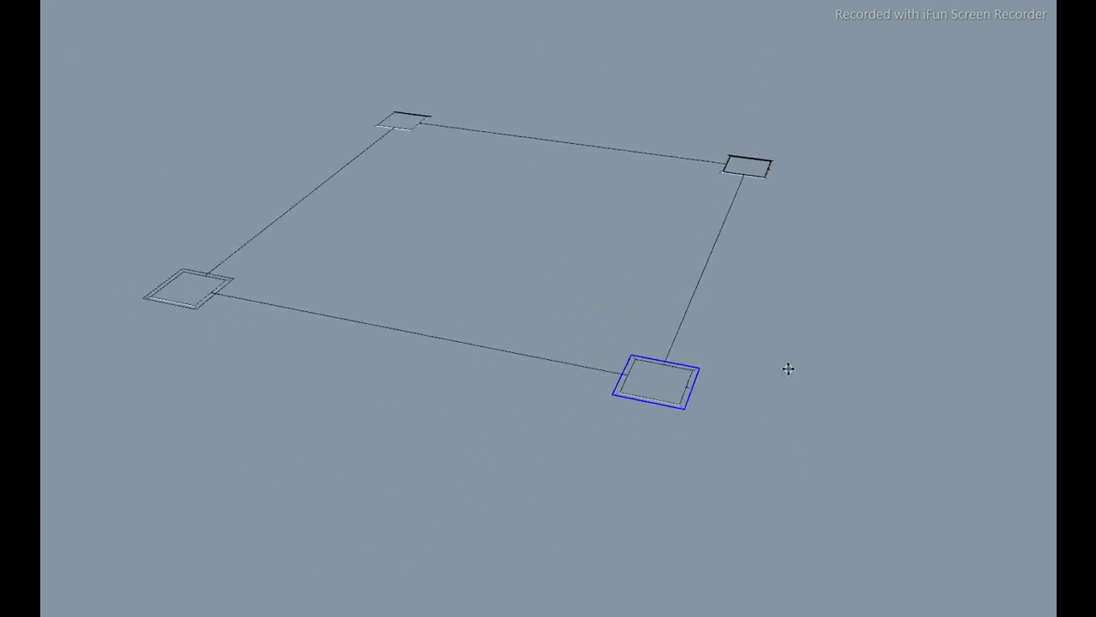
# - Select the square face and make it a new component from the right-click menu
pyautogui.moveTo(732, 339)
pyautogui.mouseDown(button='middle')
pyautogui.moveTo(756, 112)
pyautogui.moveTo(480, 306)
pyautogui.mouseUp(button='middle')
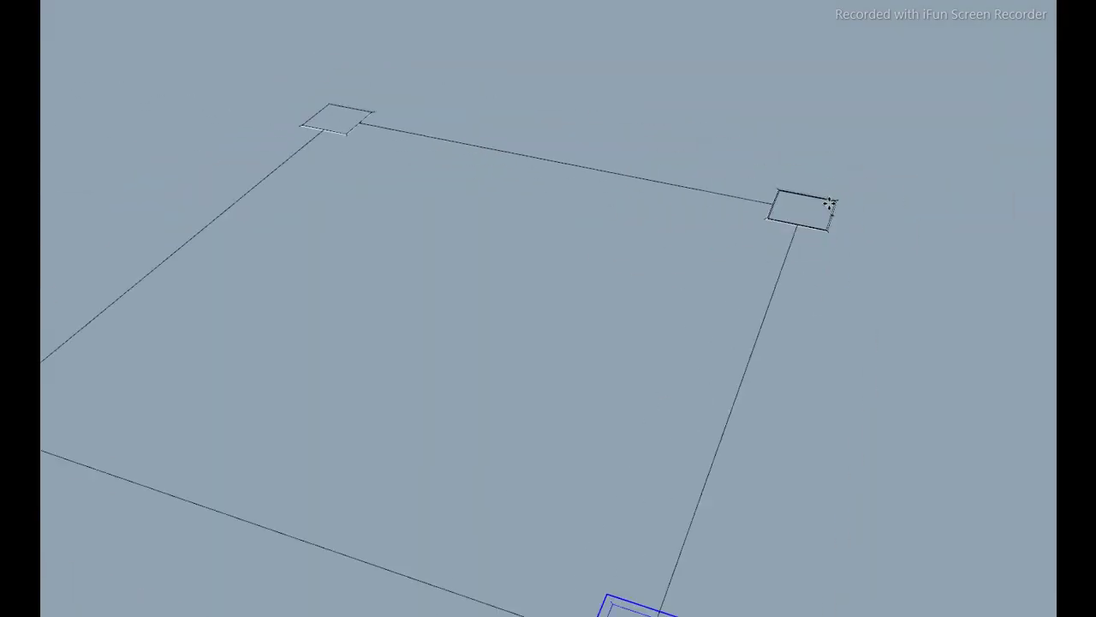
pyautogui.scroll(3, 479, 305)
pyautogui.click(480, 305)
pyautogui.scroll(-4, 795, 328)
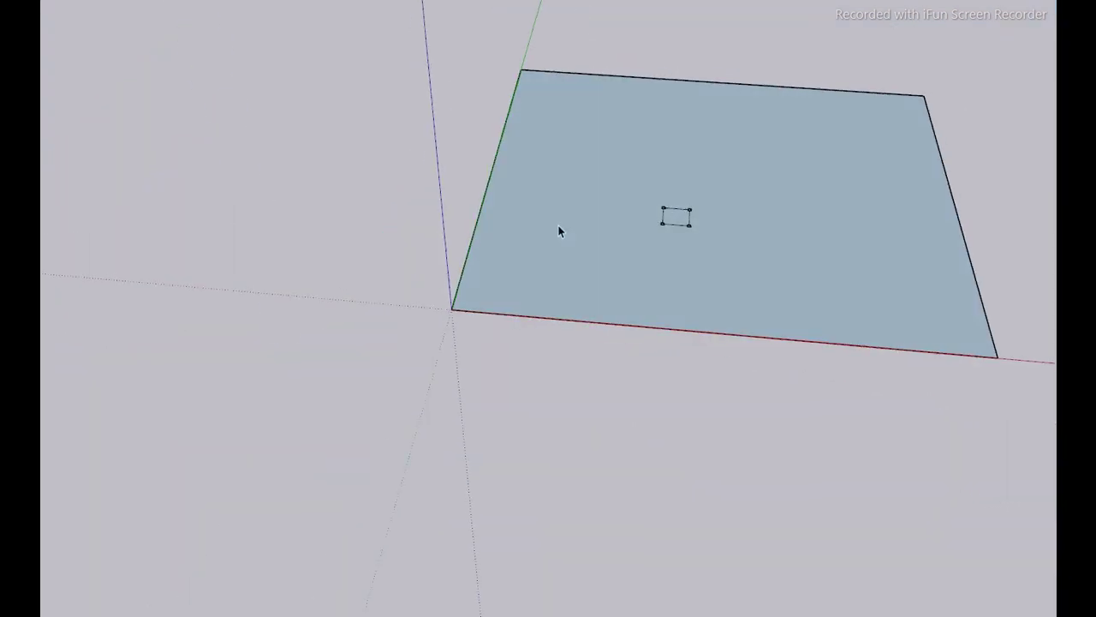
pyautogui.scroll(3, 689, 274)
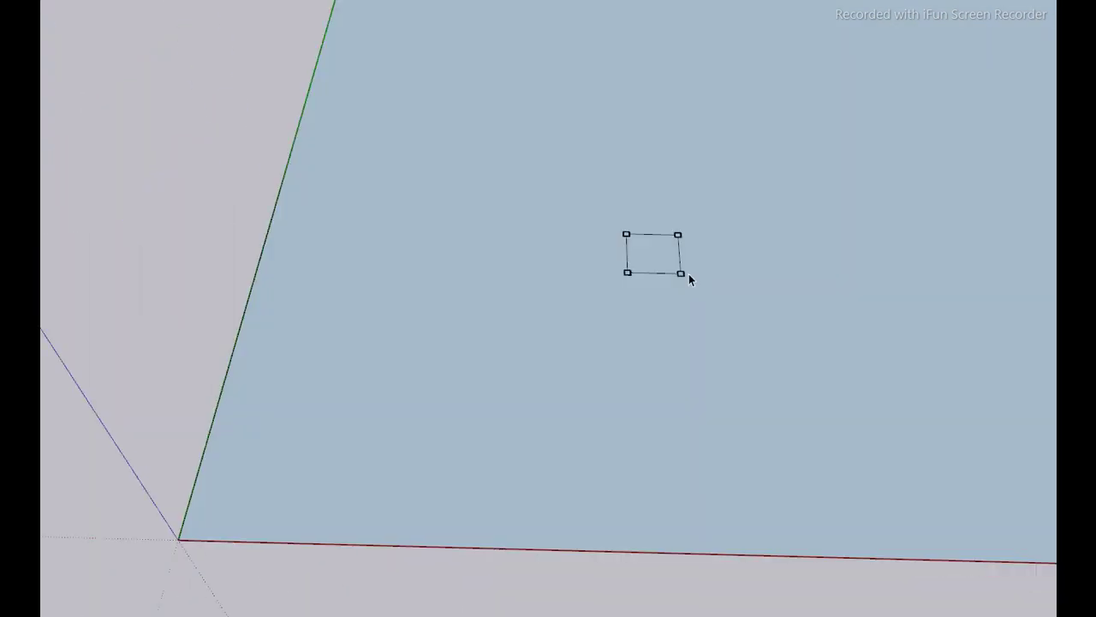
pyautogui.scroll(3, 689, 267)
pyautogui.rightClick(435, 319)
pyautogui.click(476, 421)
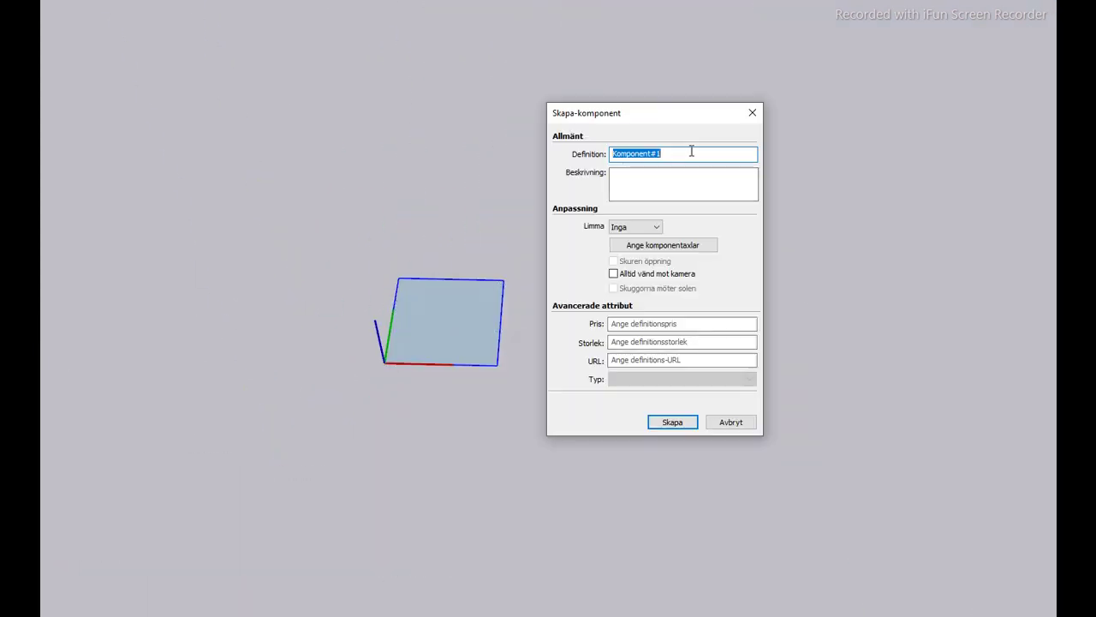
pyautogui.press('Return')
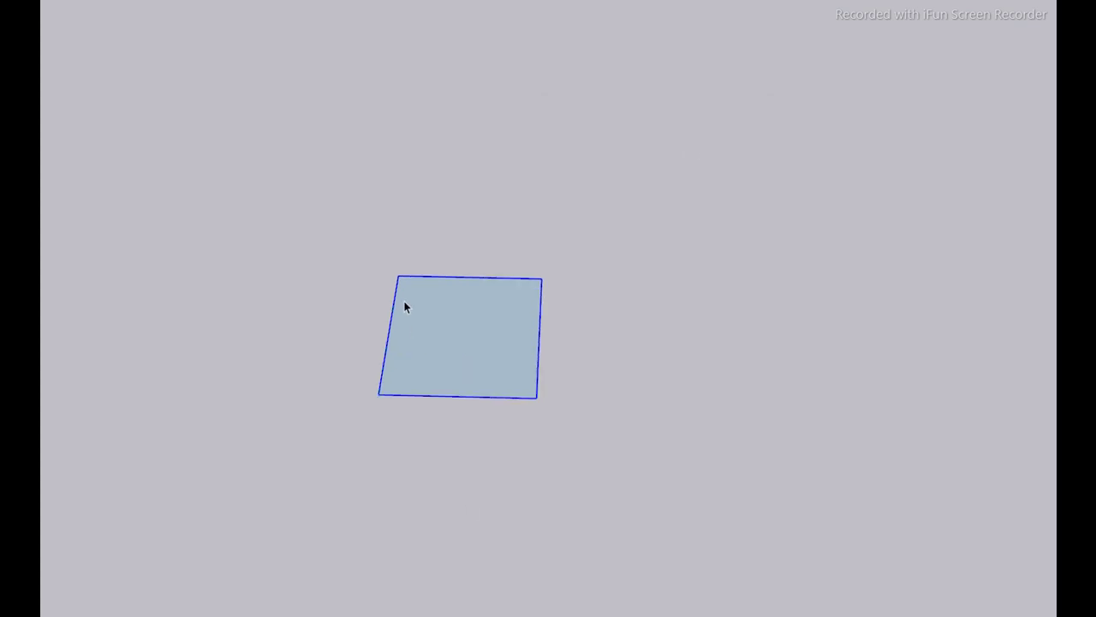
pyautogui.scroll(3, 500, 371)
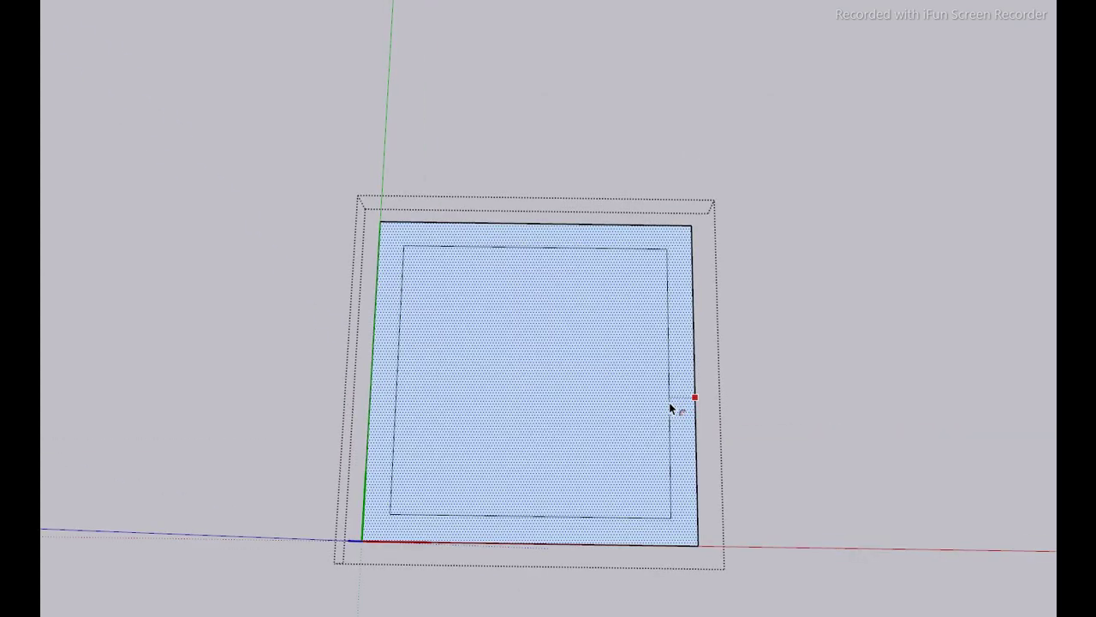
# - Draw a line across the square face to split it, then view it tilted
pyautogui.click(694, 379)
pyautogui.click(371, 374)
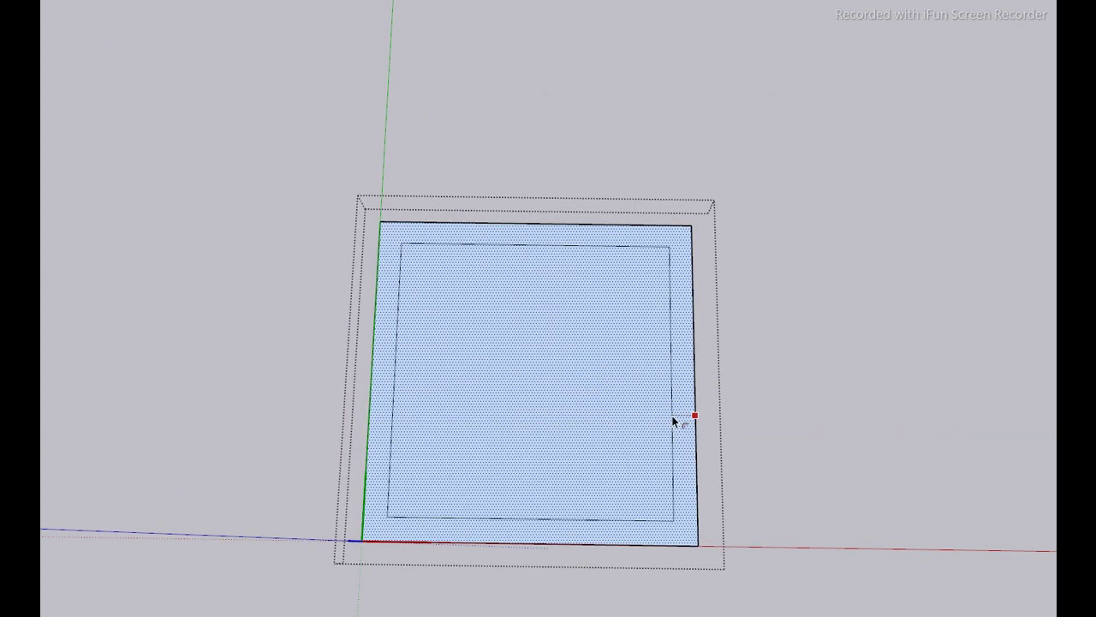
pyautogui.moveTo(631, 373)
pyautogui.mouseDown(button='middle')
pyautogui.moveTo(242, 380)
pyautogui.moveTo(257, 402)
pyautogui.mouseUp(button='middle')
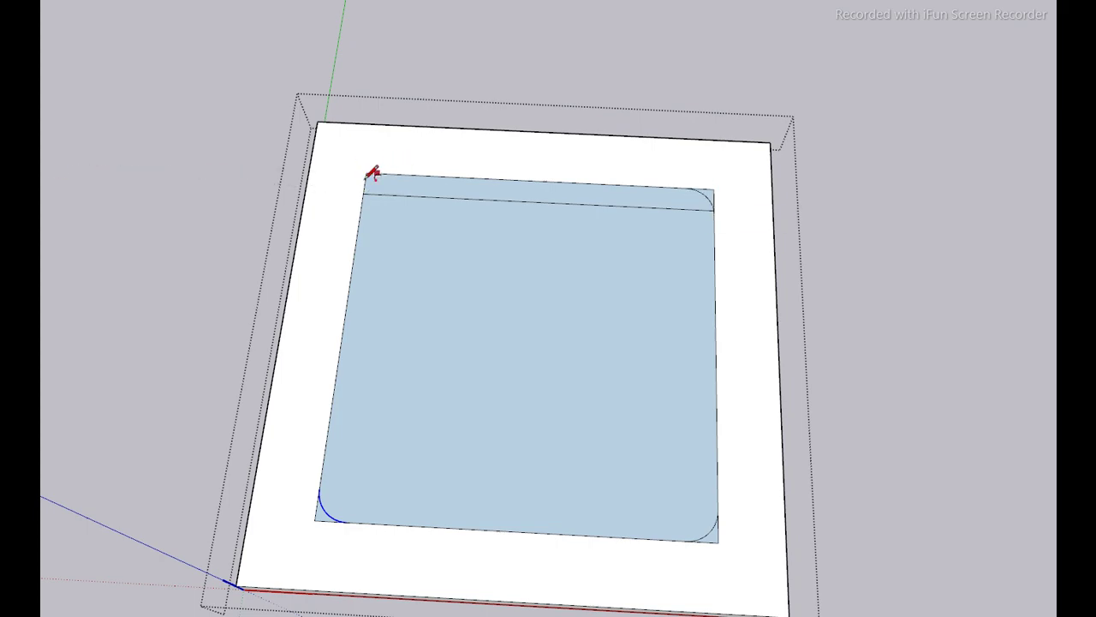
# - Offset the rounded panel's edge to draw an inset outline inside the face
pyautogui.scroll(3, 371, 173)
pyautogui.scroll(-5, 366, 207)
pyautogui.scroll(4, 802, 487)
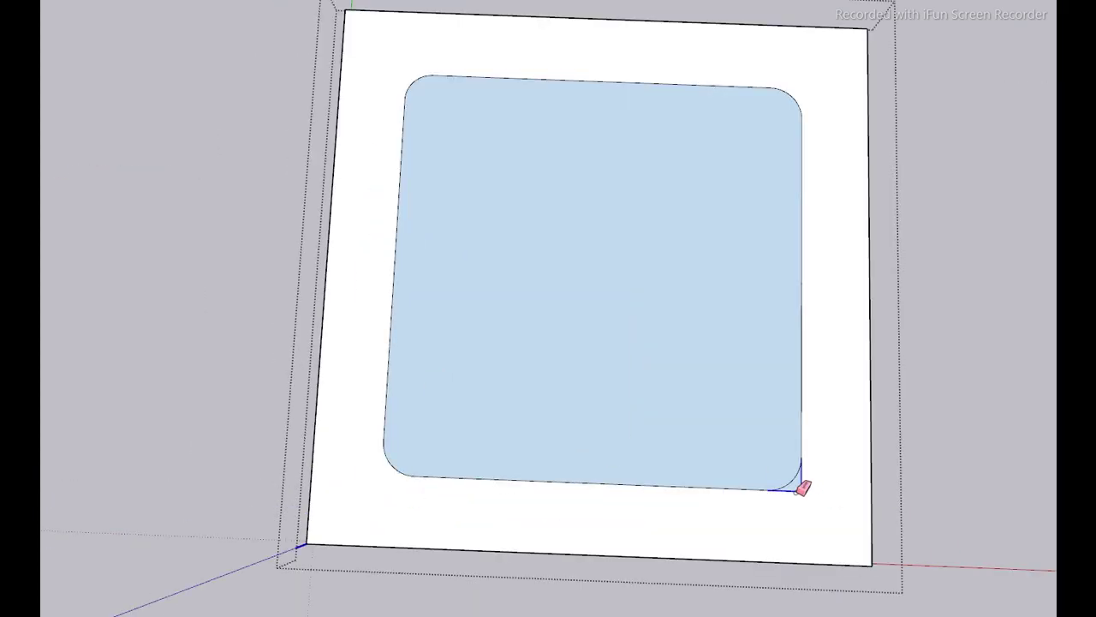
pyautogui.press('f')
pyautogui.click(801, 340)
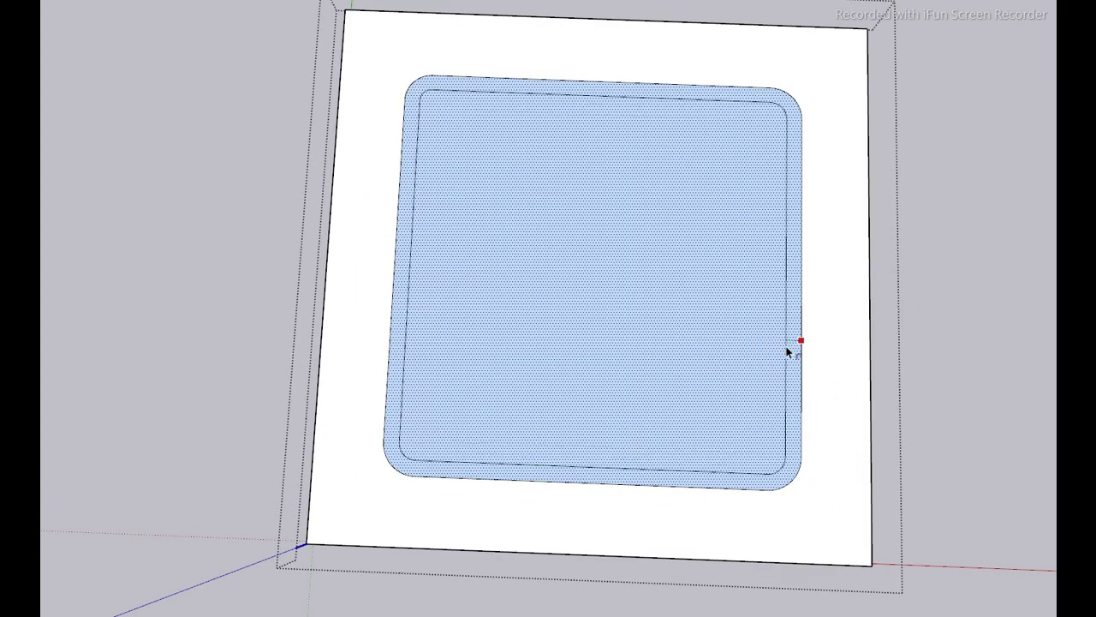
pyautogui.scroll(-3, 788, 351)
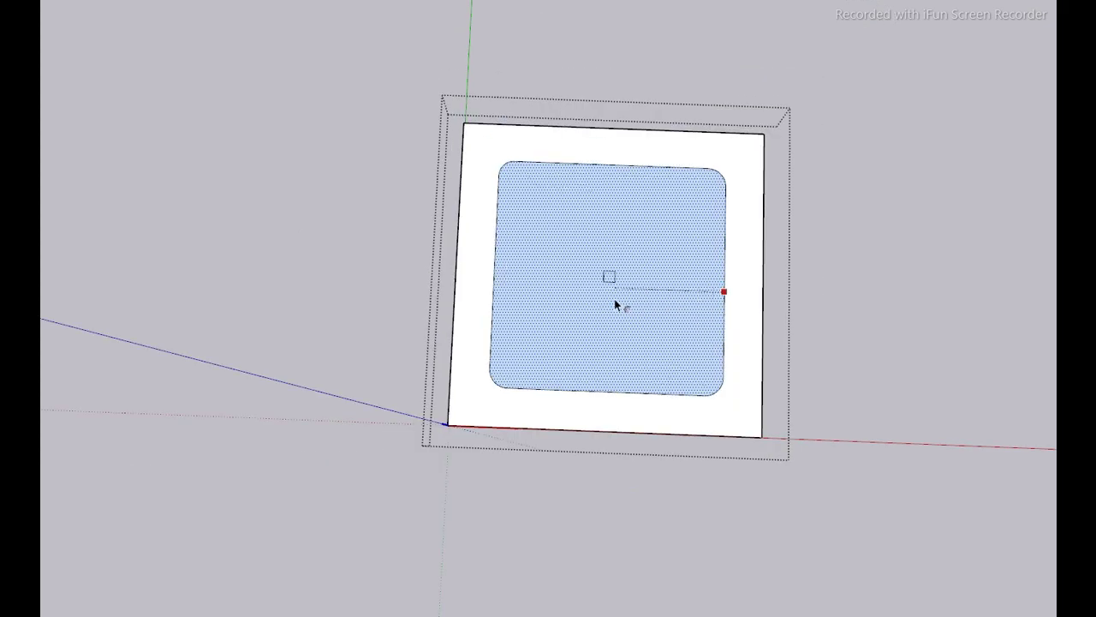
pyautogui.click(711, 309)
# - Switch to the Line tool and bring the lower model into view
pyautogui.press('l')
pyautogui.moveTo(685, 325); pyautogui.dragTo(685, 189, button='middle')
pyautogui.scroll(5, 736, 416)
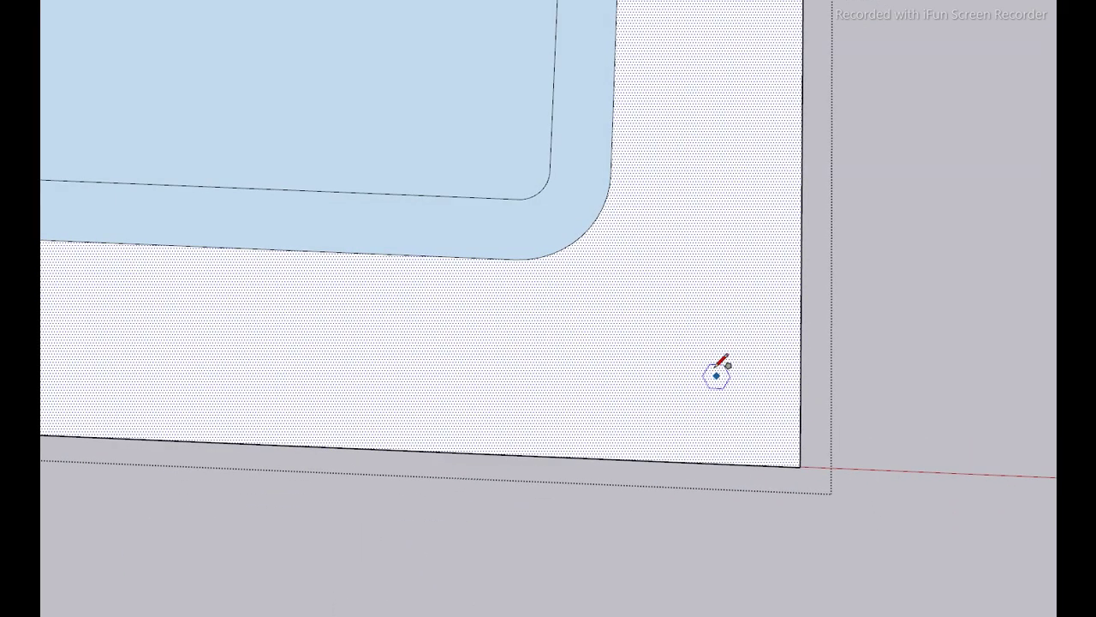
pyautogui.scroll(-1, 740, 373)
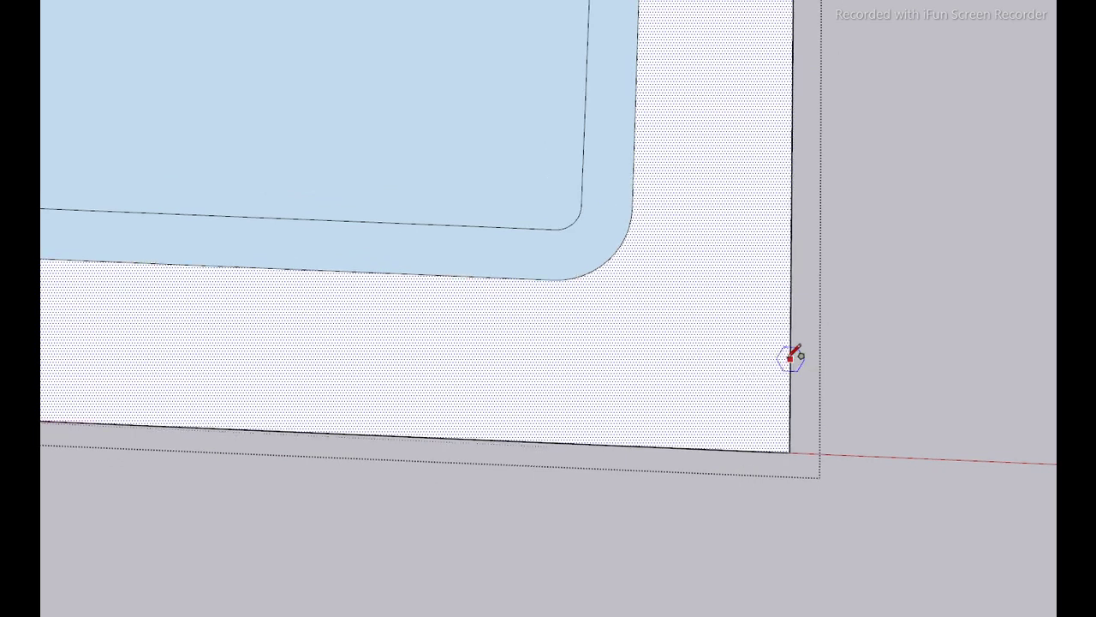
pyautogui.moveTo(793, 338); pyautogui.dragTo(294, 334, button='middle')
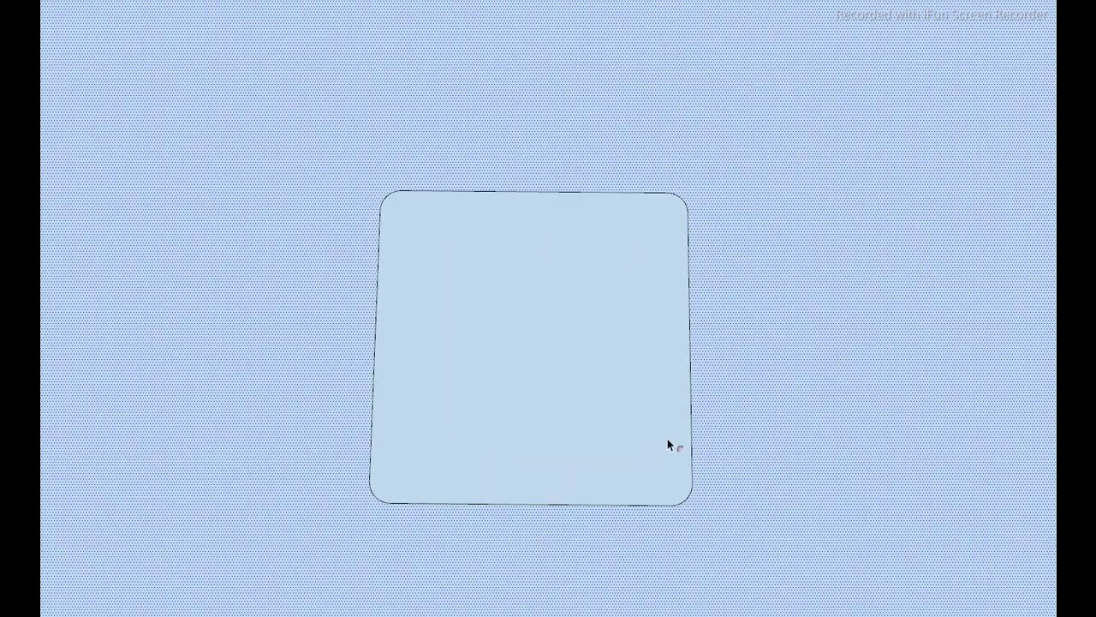
# - Start making the profile a component and begin typing its definition name
pyautogui.click(769, 182)
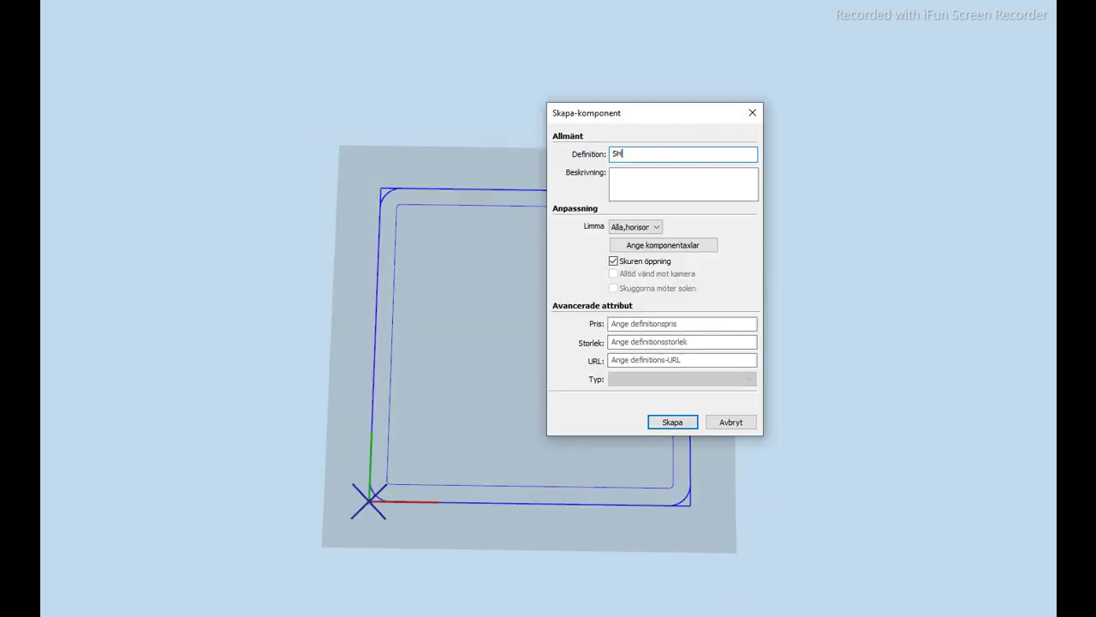
pyautogui.write('SHS150')
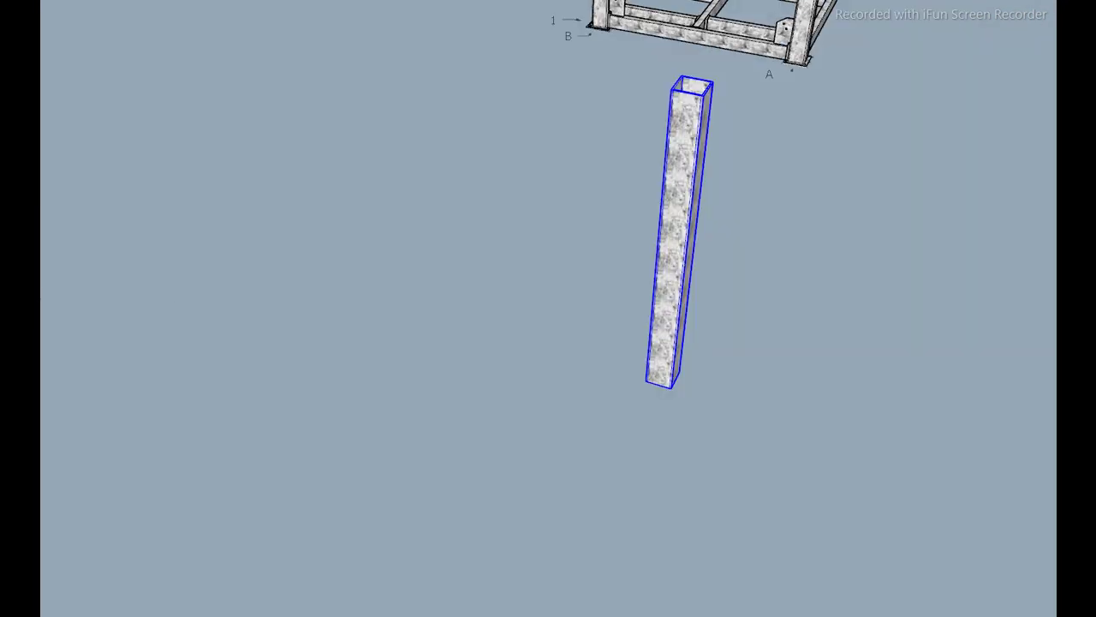
# - Confirm the new component and view the beam-and-bracket corner
pyautogui.press('Return')
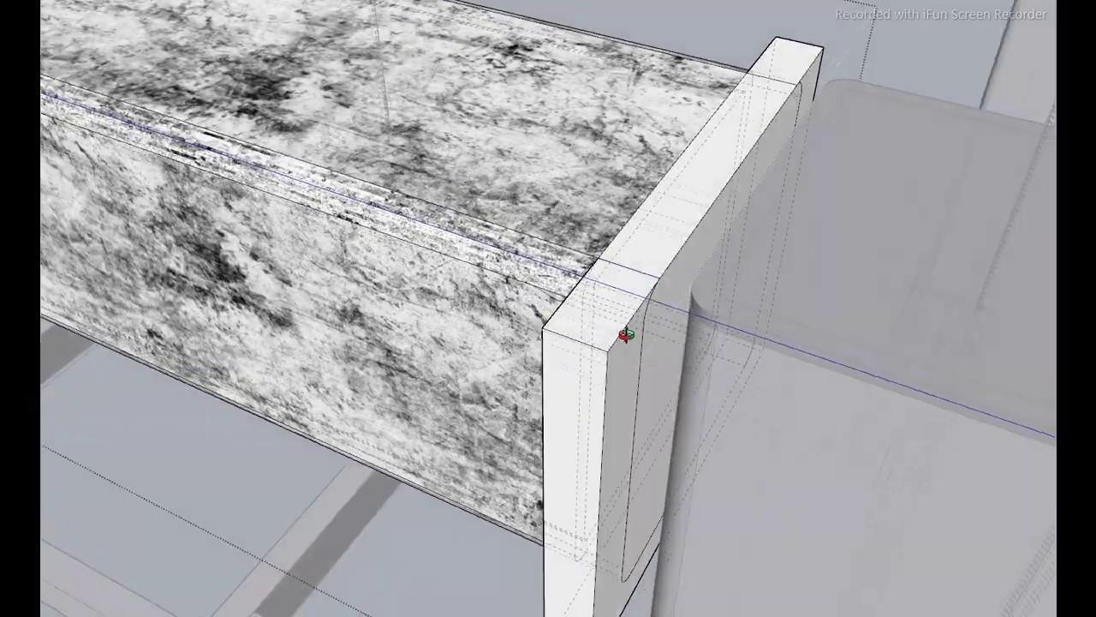
pyautogui.moveTo(626, 335)
pyautogui.mouseDown(button='middle')
pyautogui.moveTo(649, 417)
pyautogui.moveTo(631, 325)
pyautogui.moveTo(688, 472)
pyautogui.moveTo(574, 597)
pyautogui.moveTo(881, 183)
pyautogui.moveTo(585, 411)
pyautogui.moveTo(676, 531)
pyautogui.mouseUp(button='middle')
# - Make the bracket plate at the beam end its own group, viewed side-on
pyautogui.rightClick(539, 354)
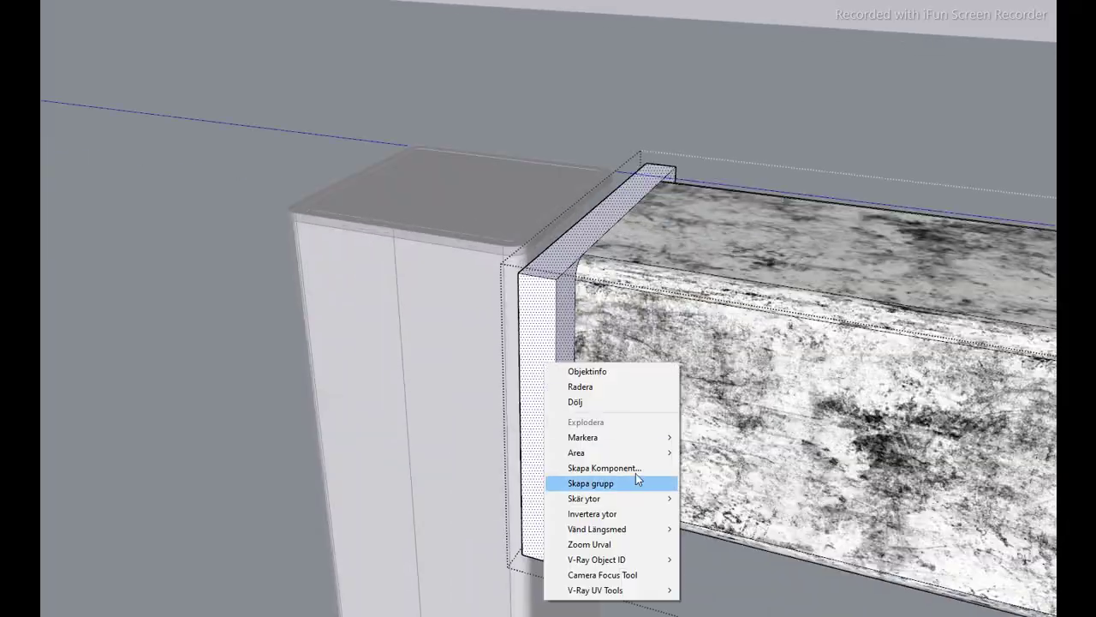
pyautogui.click(635, 475)
pyautogui.moveTo(784, 268)
pyautogui.mouseDown(button='middle')
pyautogui.moveTo(316, 245)
pyautogui.moveTo(497, 385)
pyautogui.moveTo(617, 371)
pyautogui.moveTo(643, 352)
pyautogui.mouseUp(button='middle')
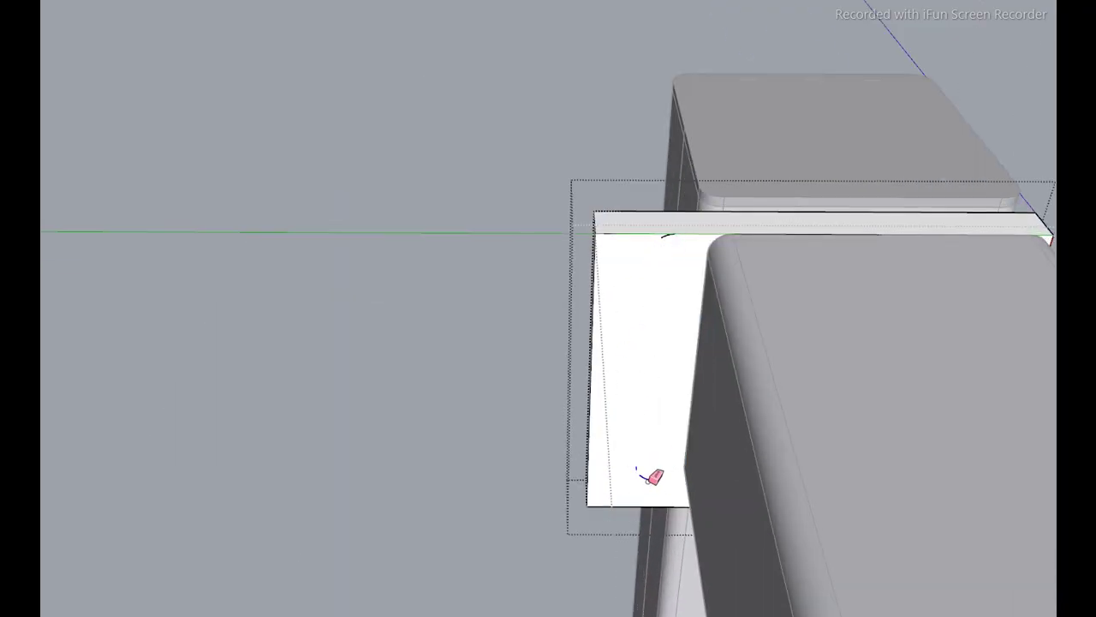
pyautogui.scroll(3, 666, 228)
pyautogui.scroll(3, 688, 211)
pyautogui.scroll(3, 688, 205)
pyautogui.scroll(-10, 688, 206)
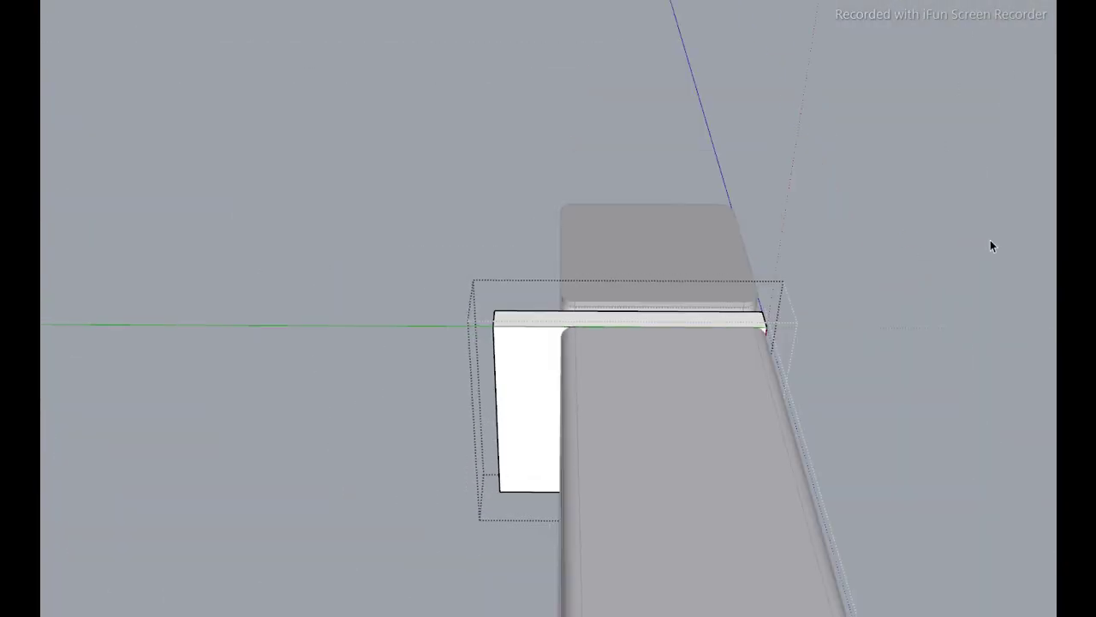
# - Orbit and zoom around the beam-end corner to inspect the bracket and beam
pyautogui.moveTo(990, 245)
pyautogui.mouseDown(button='middle')
pyautogui.moveTo(842, 411)
pyautogui.moveTo(675, 255)
pyautogui.moveTo(847, 367)
pyautogui.mouseUp(button='middle')
pyautogui.scroll(3, 848, 368)
pyautogui.scroll(-10, 898, 334)
pyautogui.scroll(5, 713, 340)
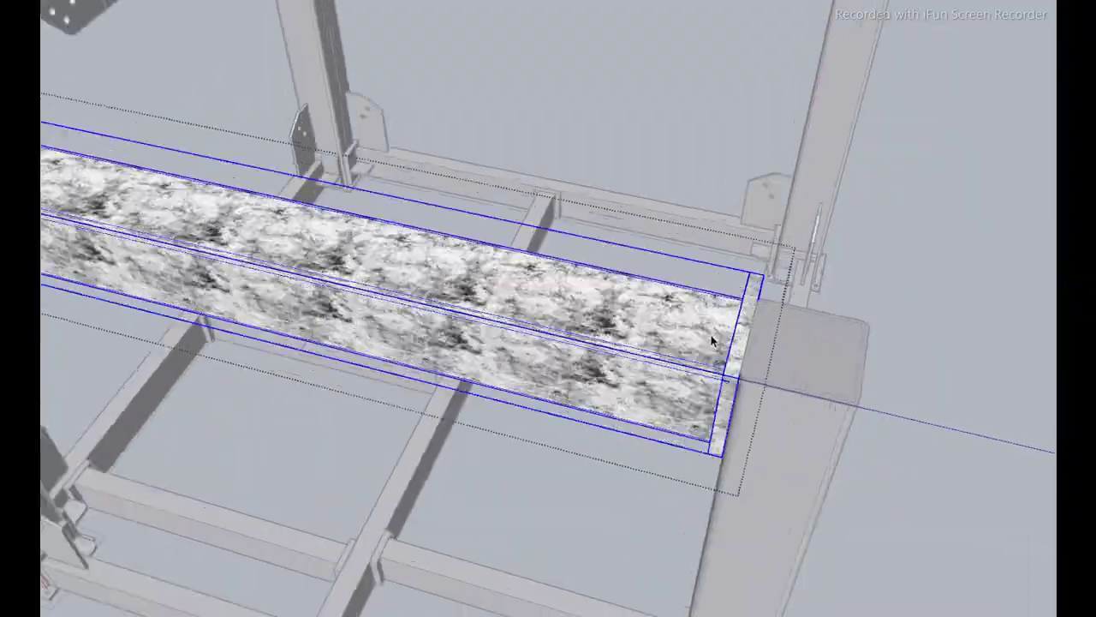
pyautogui.scroll(3, 713, 341)
pyautogui.moveTo(763, 313)
pyautogui.mouseDown(button='middle')
pyautogui.moveTo(262, 208)
pyautogui.moveTo(666, 257)
pyautogui.mouseUp(button='middle')
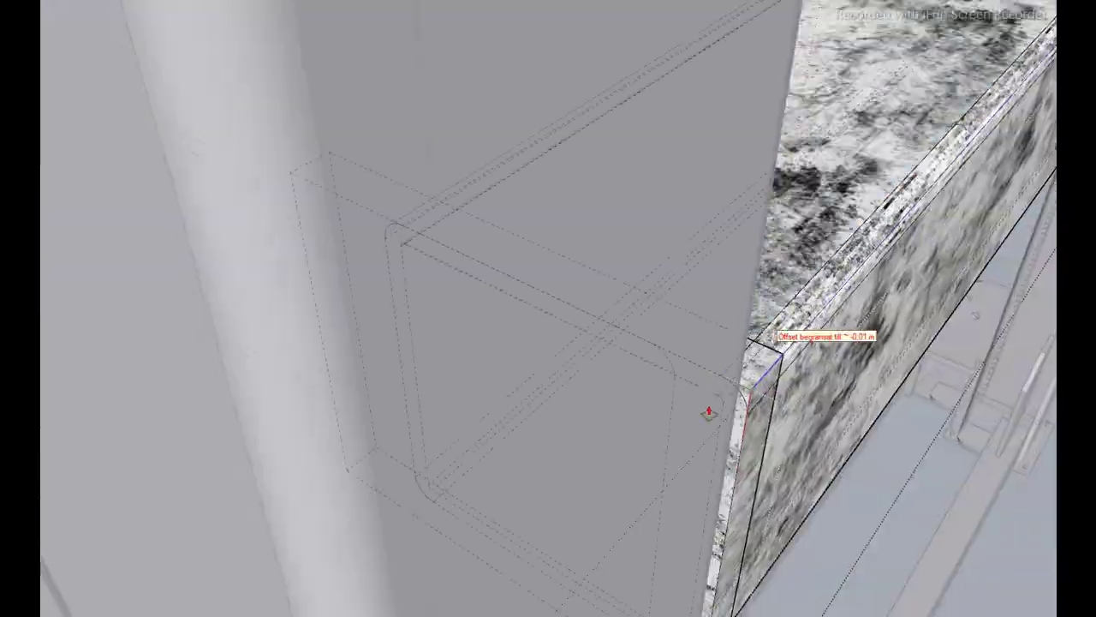
pyautogui.moveTo(709, 413); pyautogui.dragTo(531, 343, button='middle')
pyautogui.scroll(-10, 531, 342)
pyautogui.scroll(3, 406, 307)
pyautogui.scroll(3, 406, 307)
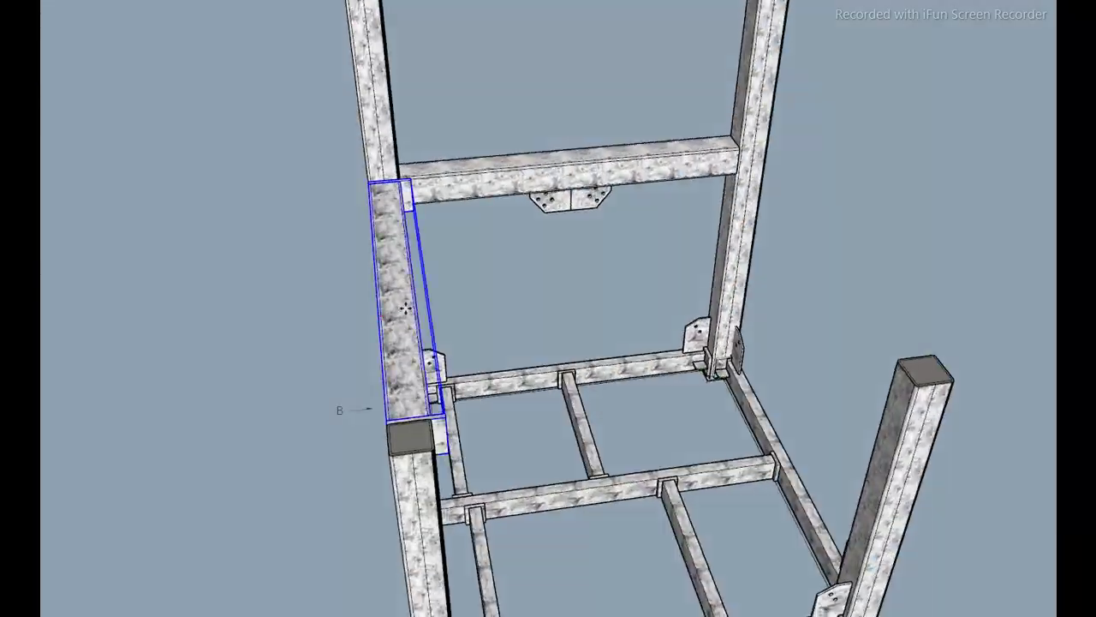
pyautogui.moveTo(406, 306); pyautogui.dragTo(844, 286, button='middle')
pyautogui.scroll(3, 832, 286)
pyautogui.scroll(3, 770, 411)
pyautogui.scroll(5, 769, 414)
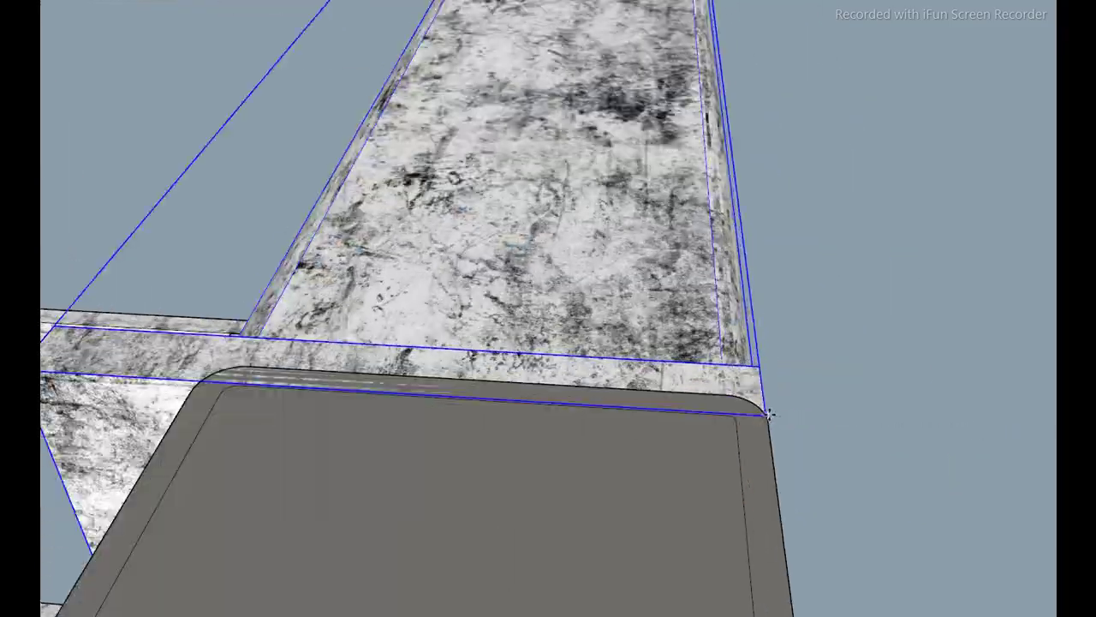
pyautogui.moveTo(769, 414); pyautogui.dragTo(795, 321, button='middle')
pyautogui.scroll(-5, 795, 321)
pyautogui.scroll(1, 795, 321)
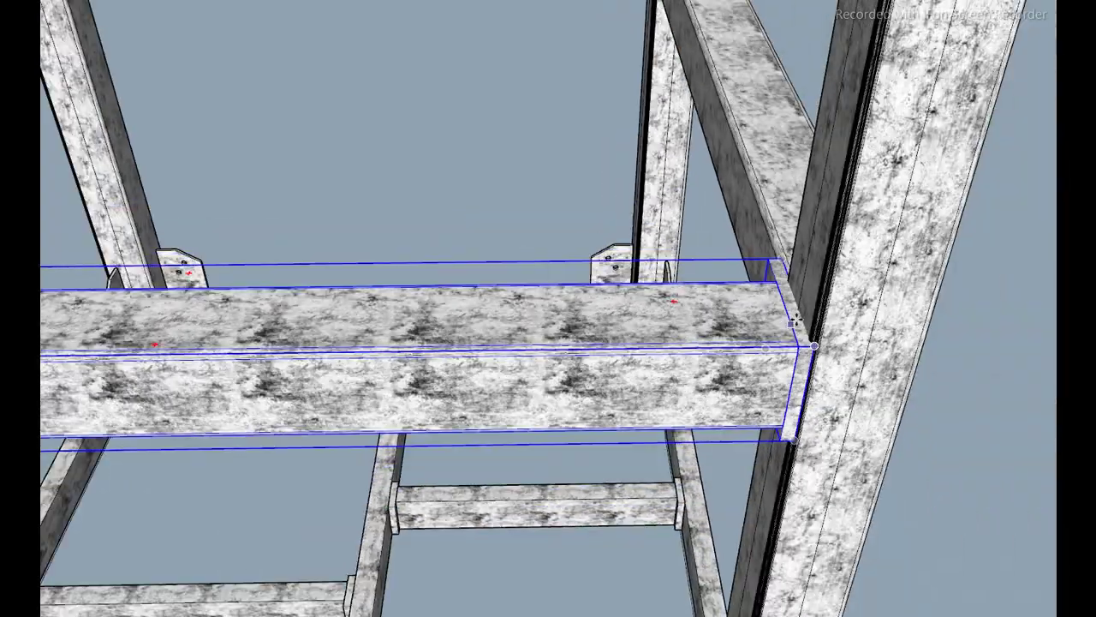
pyautogui.scroll(-3, 795, 321)
pyautogui.scroll(-3, 680, 309)
pyautogui.scroll(-2, 548, 362)
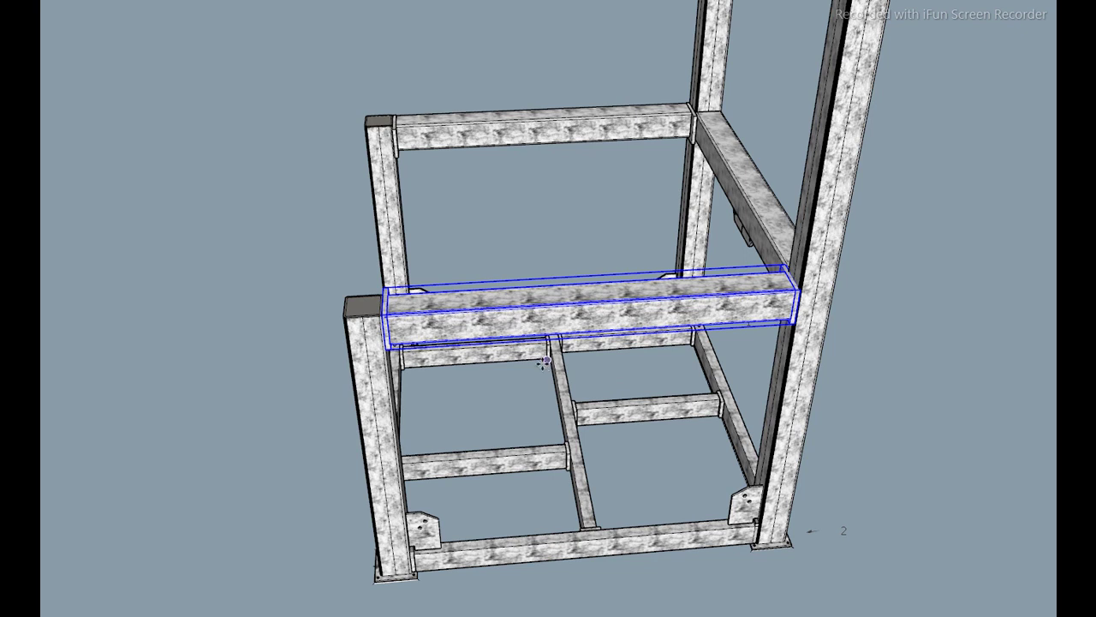
# - Open the beam joint group for editing
pyautogui.moveTo(544, 361)
pyautogui.mouseDown(button='middle')
pyautogui.moveTo(744, 177)
pyautogui.moveTo(622, 199)
pyautogui.moveTo(670, 245)
pyautogui.moveTo(528, 210)
pyautogui.moveTo(600, 257)
pyautogui.mouseUp(button='middle')
pyautogui.scroll(3, 744, 176)
pyautogui.scroll(5, 624, 199)
pyautogui.scroll(-5, 624, 199)
pyautogui.scroll(5, 670, 245)
pyautogui.doubleClick(670, 245)
pyautogui.doubleClick(647, 227)
pyautogui.scroll(3, 482, 199)
pyautogui.scroll(-3, 482, 199)
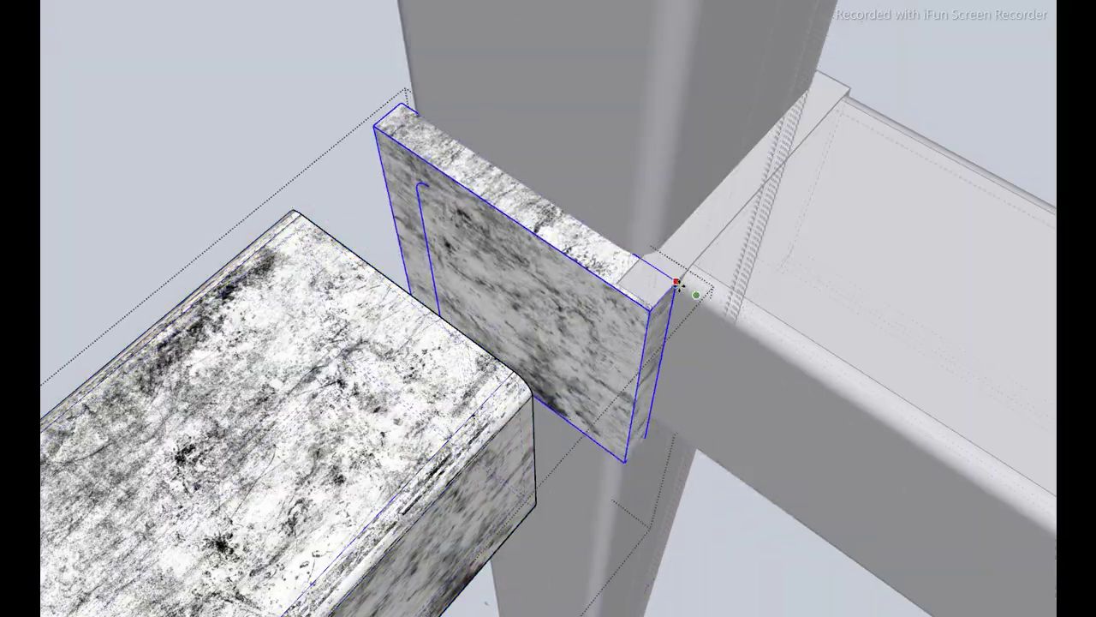
# - Orbit and zoom around the marble plank's corner where it meets the round beam
pyautogui.moveTo(676, 283)
pyautogui.mouseDown(button='middle')
pyautogui.moveTo(325, 256)
pyautogui.moveTo(538, 288)
pyautogui.moveTo(568, 334)
pyautogui.mouseUp(button='middle')
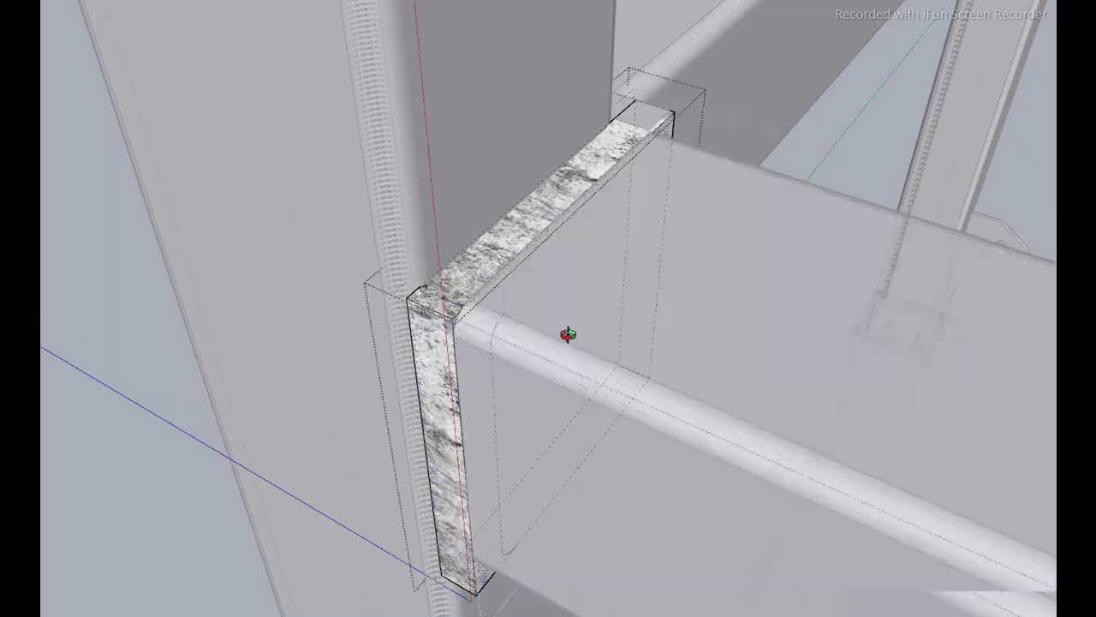
pyautogui.scroll(-5, 568, 334)
pyautogui.moveTo(848, 320)
pyautogui.mouseDown(button='middle')
pyautogui.moveTo(729, 283)
pyautogui.moveTo(446, 326)
pyautogui.moveTo(640, 409)
pyautogui.mouseUp(button='middle')
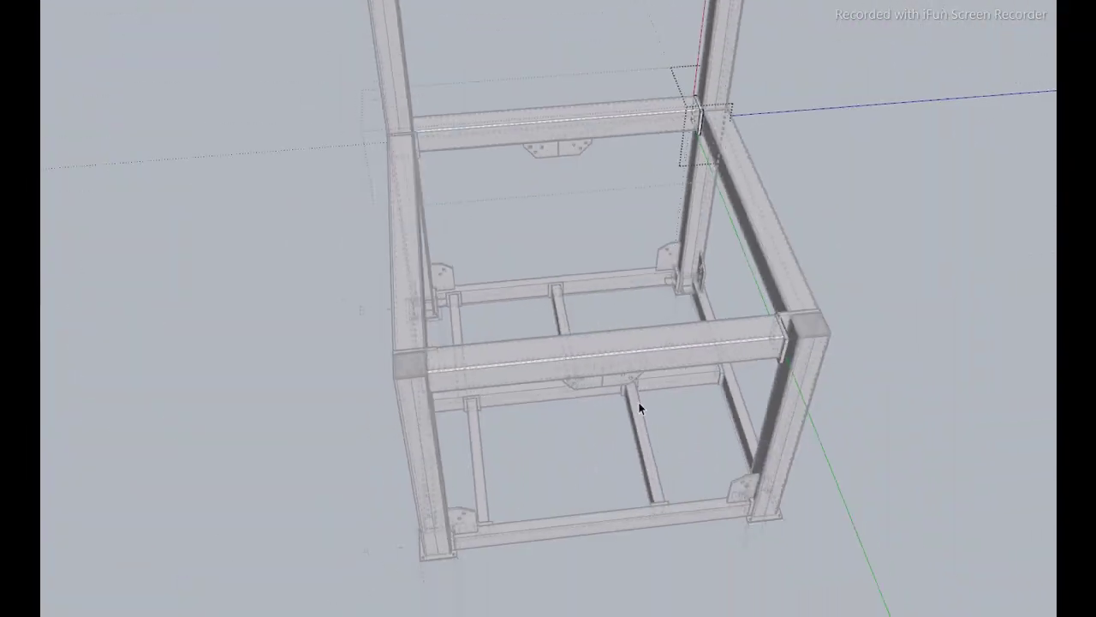
pyautogui.scroll(5, 641, 409)
pyautogui.moveTo(386, 224); pyautogui.dragTo(548, 256, button='middle')
pyautogui.scroll(3, 616, 149)
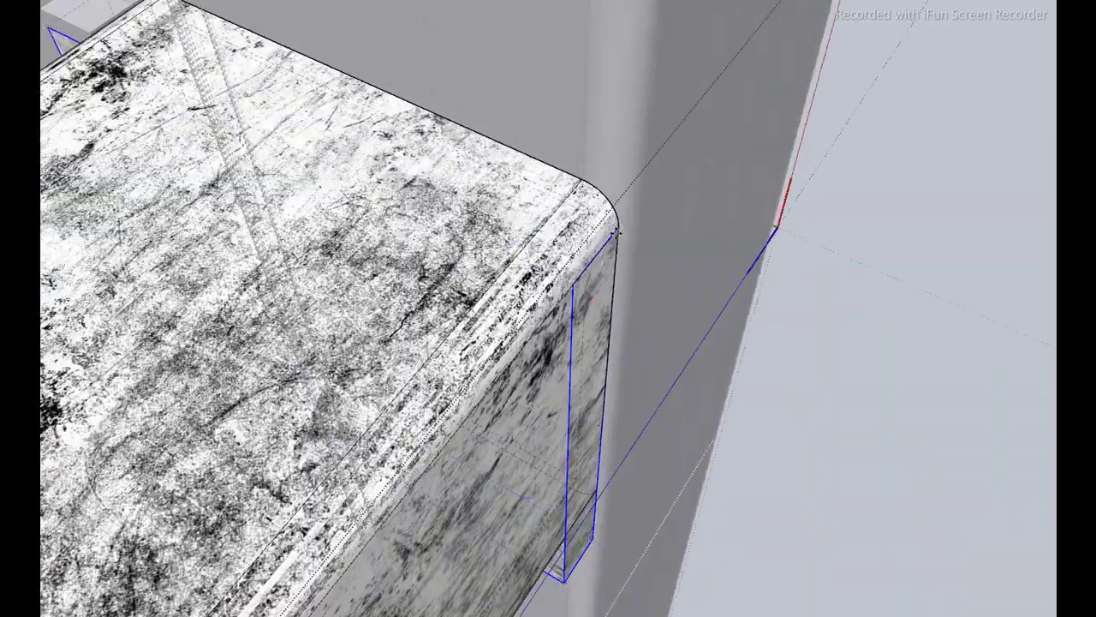
pyautogui.moveTo(617, 231)
pyautogui.mouseDown(button='middle')
pyautogui.moveTo(617, 179)
pyautogui.moveTo(611, 201)
pyautogui.moveTo(724, 308)
pyautogui.mouseUp(button='middle')
pyautogui.scroll(3, 583, 295)
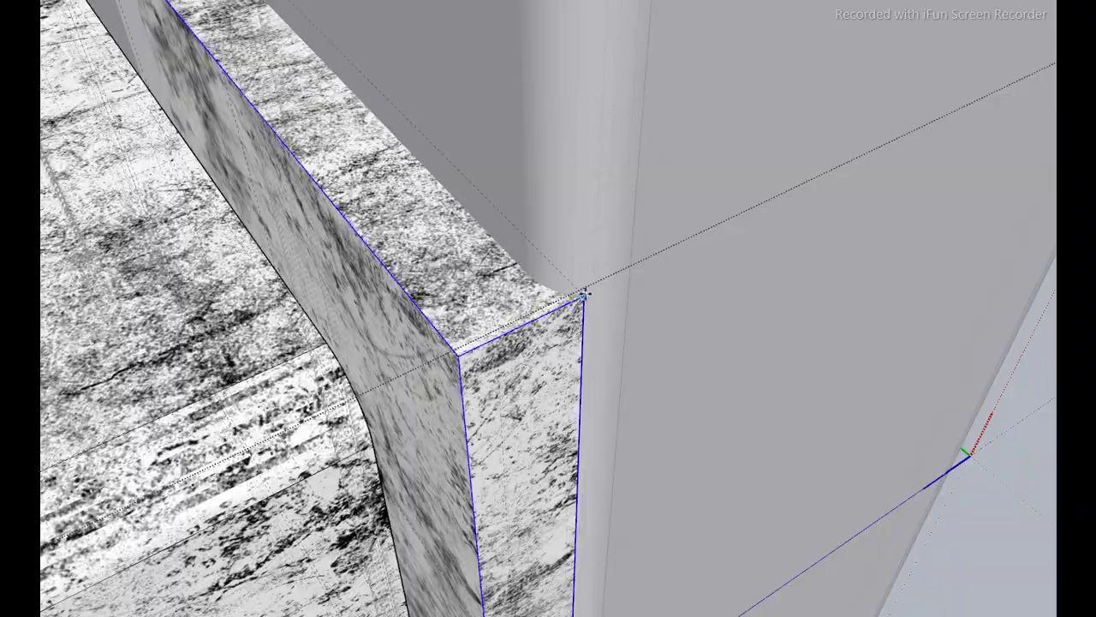
pyautogui.moveTo(582, 299)
pyautogui.mouseDown(button='middle')
pyautogui.moveTo(594, 215)
pyautogui.moveTo(440, 183)
pyautogui.moveTo(714, 318)
pyautogui.moveTo(702, 313)
pyautogui.moveTo(670, 342)
pyautogui.mouseUp(button='middle')
pyautogui.scroll(-3, 670, 342)
# - Start a diagonal line at the textured central gusset plate's corner
pyautogui.moveTo(894, 252); pyautogui.dragTo(547, 375, button='middle')
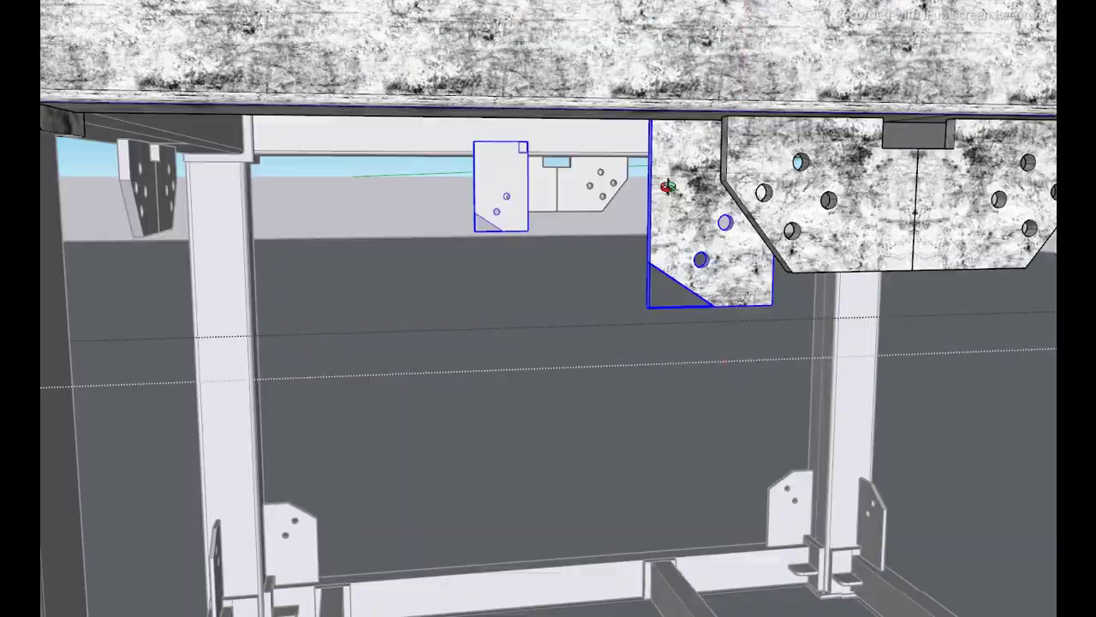
pyautogui.moveTo(667, 186); pyautogui.dragTo(713, 163, button='middle')
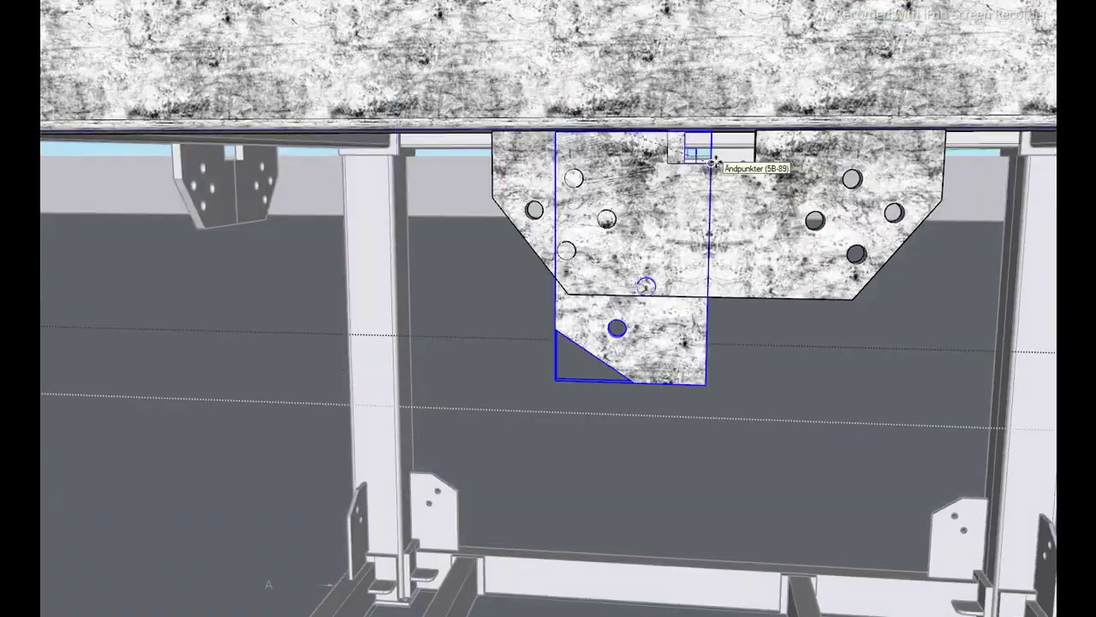
pyautogui.scroll(-3, 706, 384)
pyautogui.scroll(-5, 717, 458)
pyautogui.scroll(-3, 685, 428)
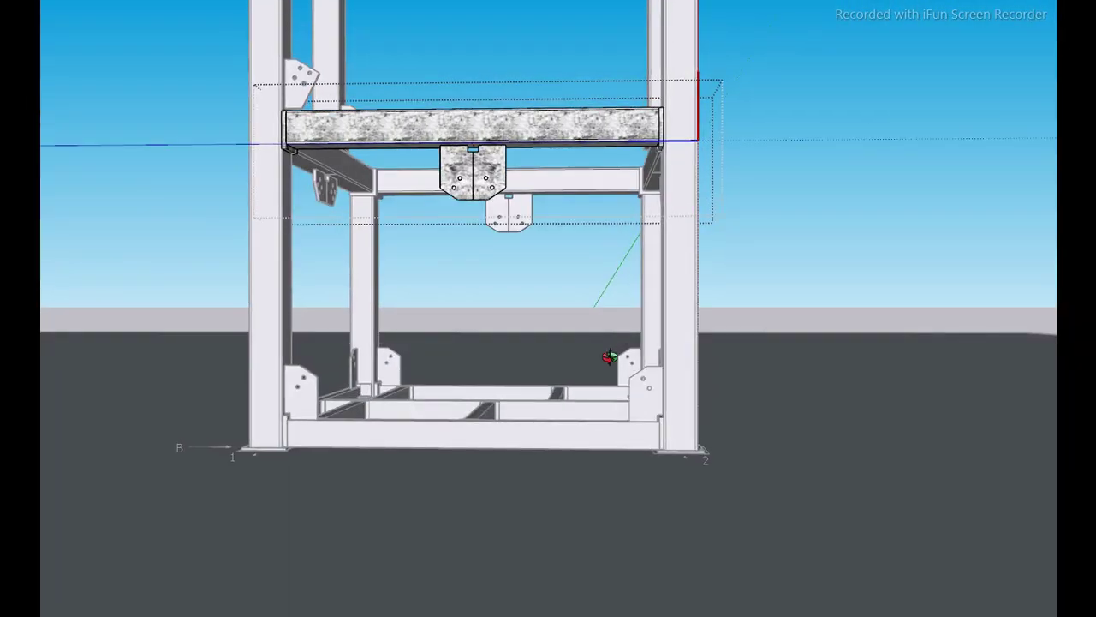
pyautogui.scroll(-3, 635, 412)
pyautogui.scroll(3, 565, 374)
pyautogui.moveTo(587, 359)
pyautogui.mouseDown(button='middle')
pyautogui.moveTo(810, 333)
pyautogui.moveTo(786, 337)
pyautogui.moveTo(651, 257)
pyautogui.mouseUp(button='middle')
pyautogui.scroll(5, 535, 158)
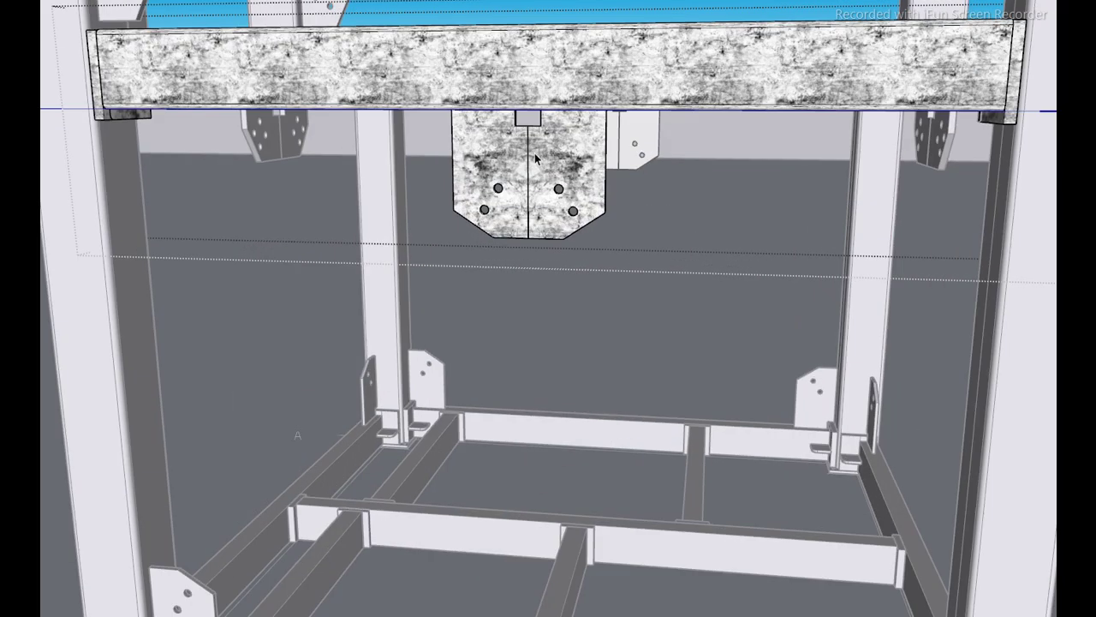
pyautogui.click(529, 238)
pyautogui.scroll(5, 528, 238)
pyautogui.scroll(-8, 582, 330)
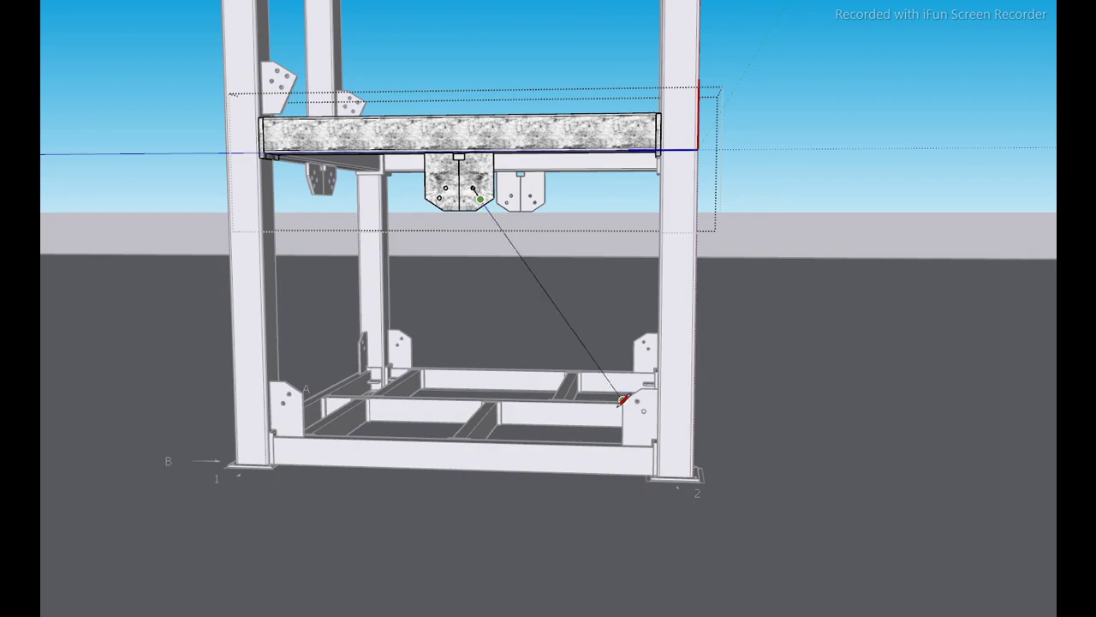
pyautogui.scroll(2, 599, 377)
pyautogui.scroll(3, 582, 360)
pyautogui.scroll(-10, 514, 342)
# - Orbit and zoom around the tower, from beneath the plates out to the whole frame
pyautogui.moveTo(385, 256); pyautogui.dragTo(252, 304, button='middle')
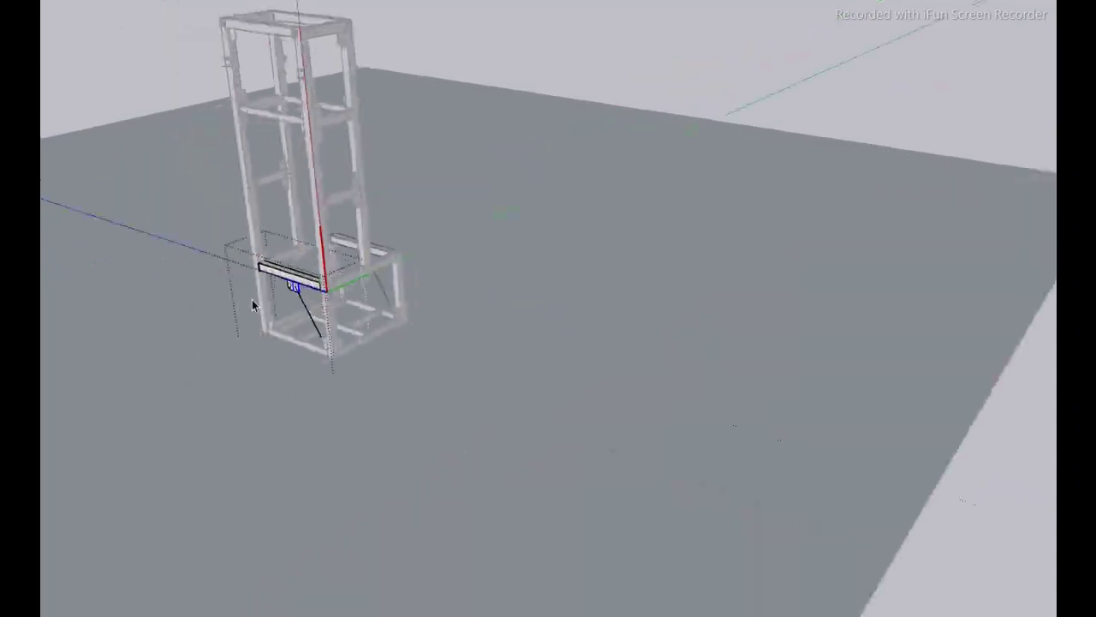
pyautogui.scroll(4, 441, 251)
pyautogui.scroll(5, 414, 322)
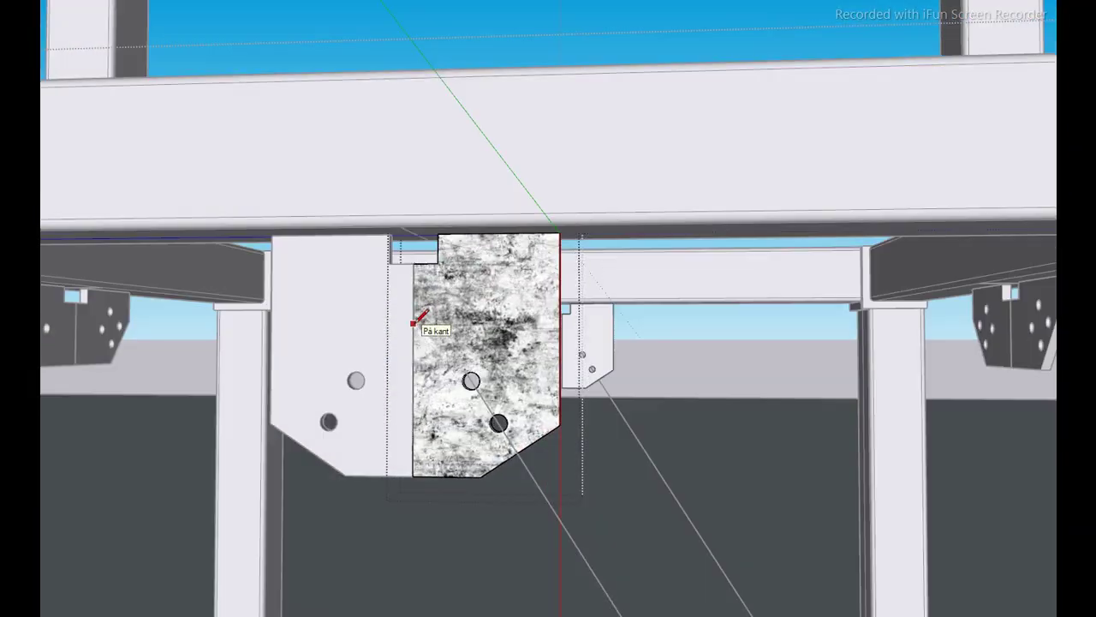
pyautogui.scroll(-2, 414, 322)
pyautogui.scroll(-5, 480, 411)
pyautogui.scroll(4, 600, 463)
pyautogui.scroll(-3, 456, 268)
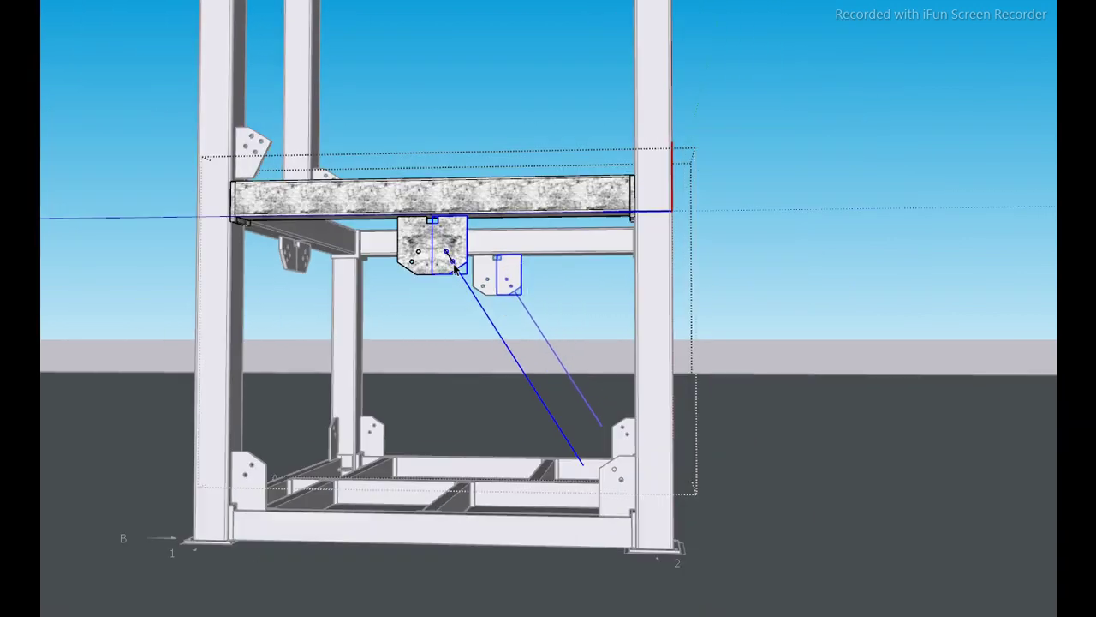
pyautogui.scroll(2, 479, 256)
pyautogui.scroll(-1, 480, 248)
pyautogui.scroll(4, 513, 266)
pyautogui.moveTo(543, 281)
pyautogui.mouseDown(button='middle')
pyautogui.moveTo(449, 229)
pyautogui.moveTo(629, 164)
pyautogui.mouseUp(button='middle')
pyautogui.scroll(3, 592, 255)
pyautogui.scroll(-5, 592, 255)
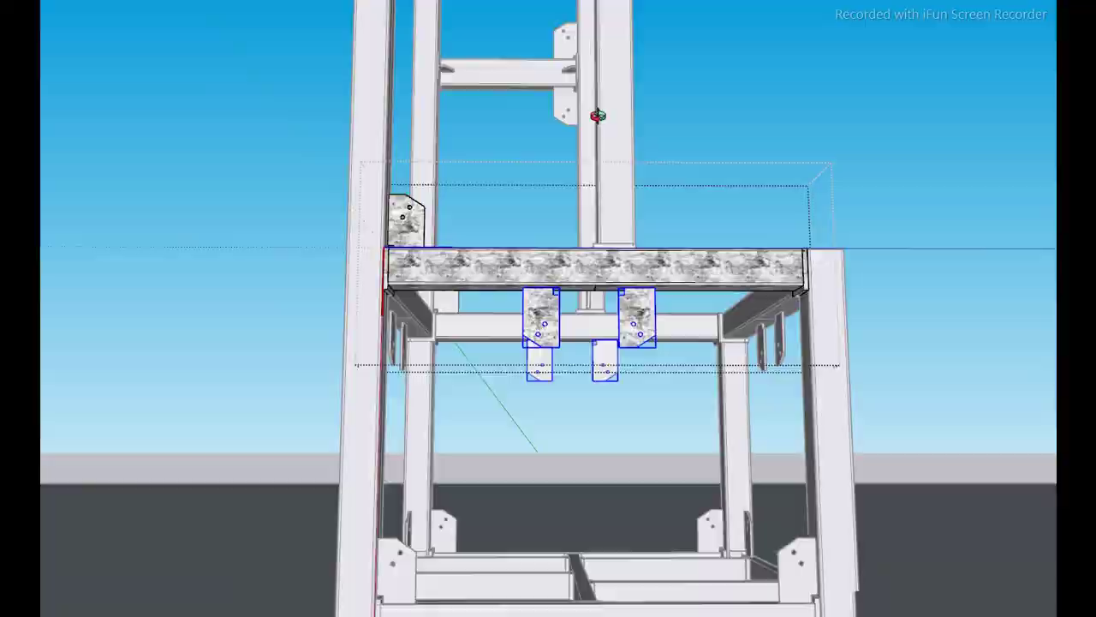
pyautogui.scroll(5, 771, 257)
pyautogui.moveTo(771, 257)
pyautogui.mouseDown(button='middle')
pyautogui.moveTo(966, 274)
pyautogui.moveTo(460, 203)
pyautogui.moveTo(514, 257)
pyautogui.moveTo(824, 341)
pyautogui.mouseUp(button='middle')
pyautogui.scroll(3, 514, 257)
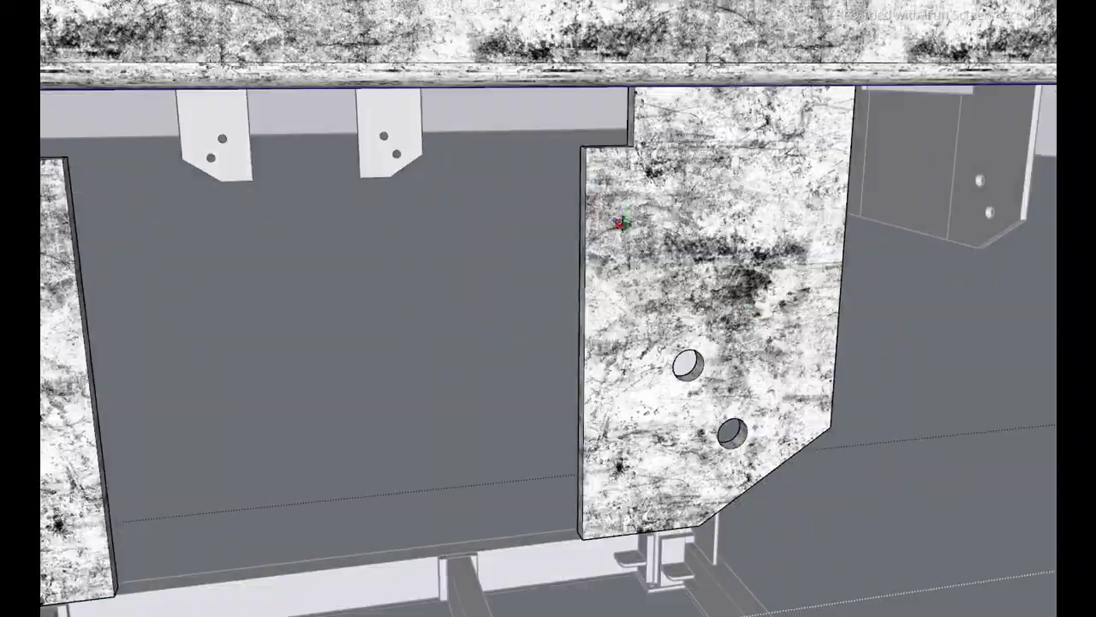
pyautogui.scroll(-5, 651, 303)
pyautogui.scroll(-5, 696, 377)
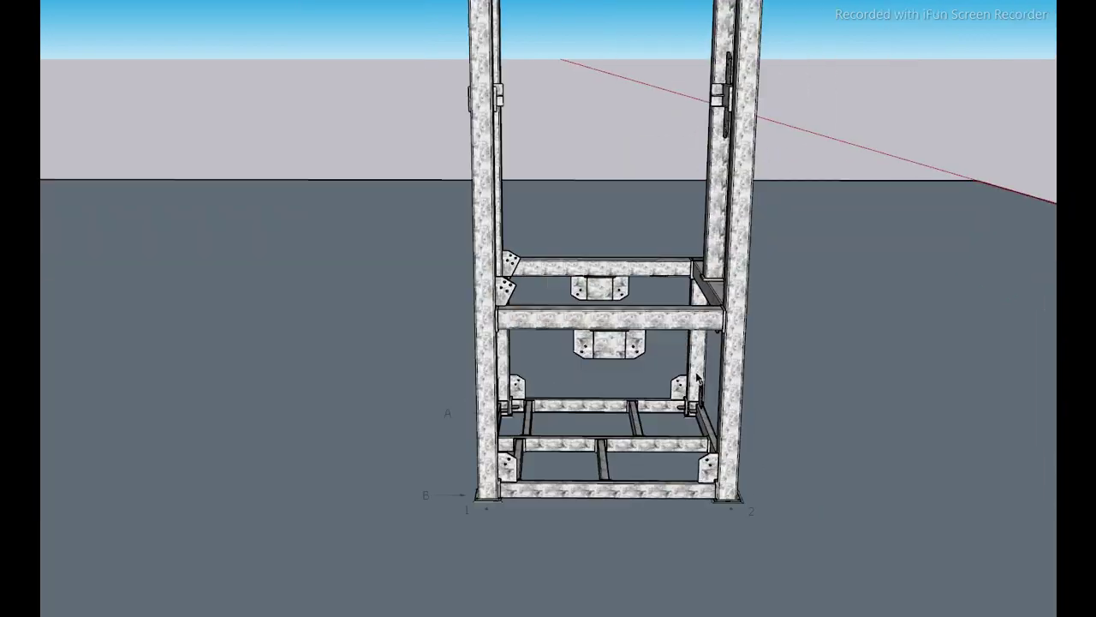
pyautogui.moveTo(732, 342)
pyautogui.mouseDown(button='middle')
pyautogui.moveTo(705, 335)
pyautogui.moveTo(651, 368)
pyautogui.mouseUp(button='middle')
pyautogui.scroll(5, 705, 334)
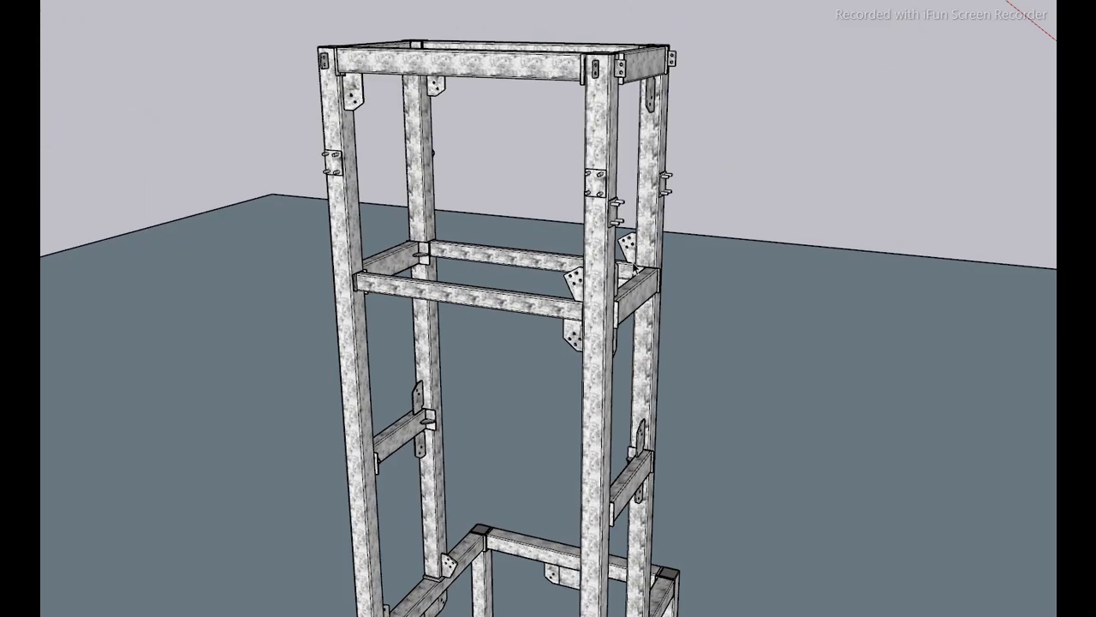
# - Turn the square hollow-section beam into a component named SHS
pyautogui.scroll(-10, 644, 382)
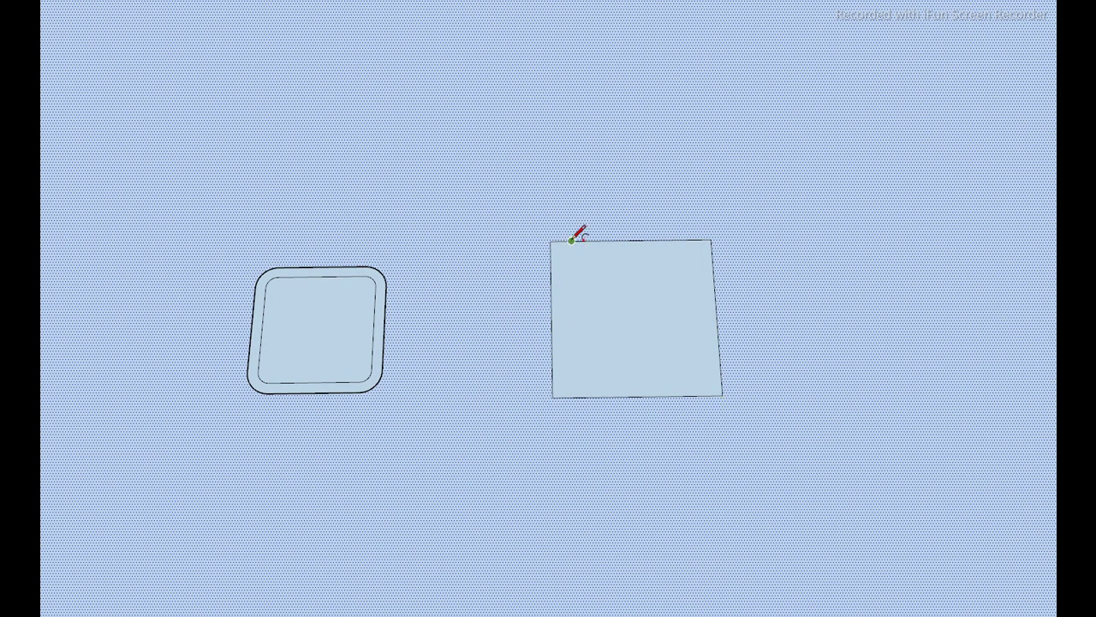
pyautogui.moveTo(670, 389); pyautogui.dragTo(703, 358, button='middle')
pyautogui.rightClick(703, 358)
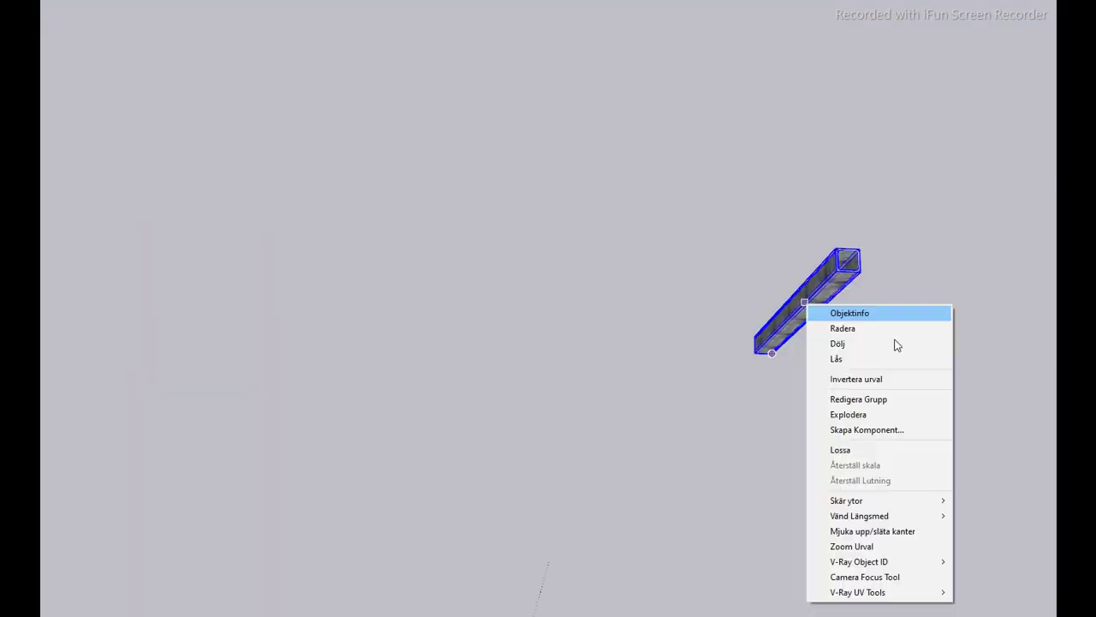
pyautogui.click(867, 429)
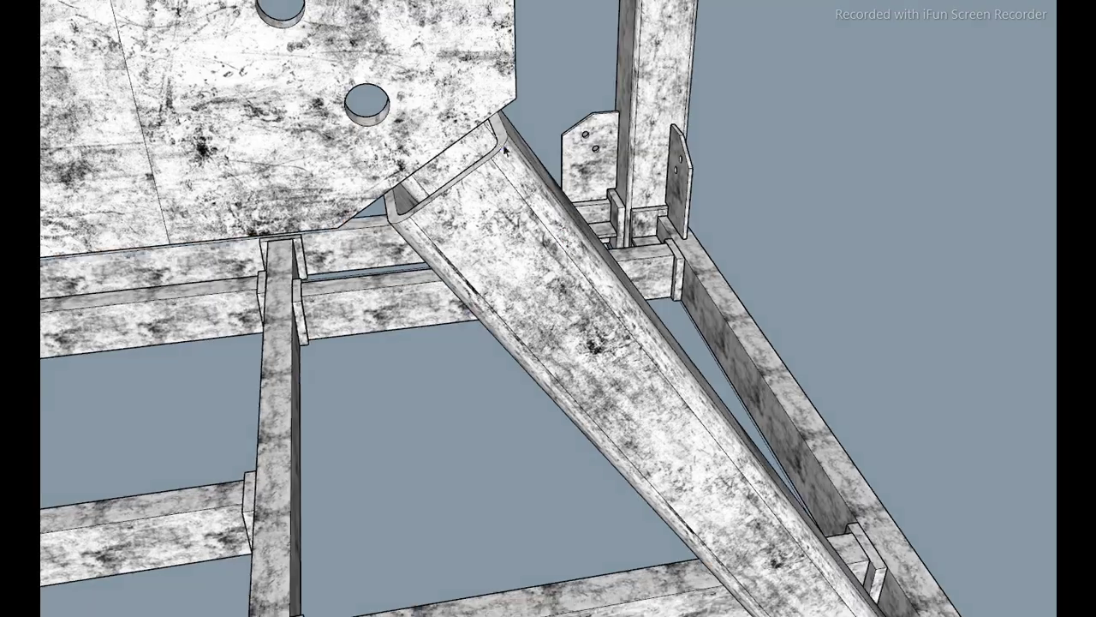
# - Inspect the SHS brace's ends at the holed plate with the Eraser ready for stray edges
pyautogui.scroll(10, 495, 197)
pyautogui.moveTo(512, 182); pyautogui.dragTo(1030, 208, button='middle')
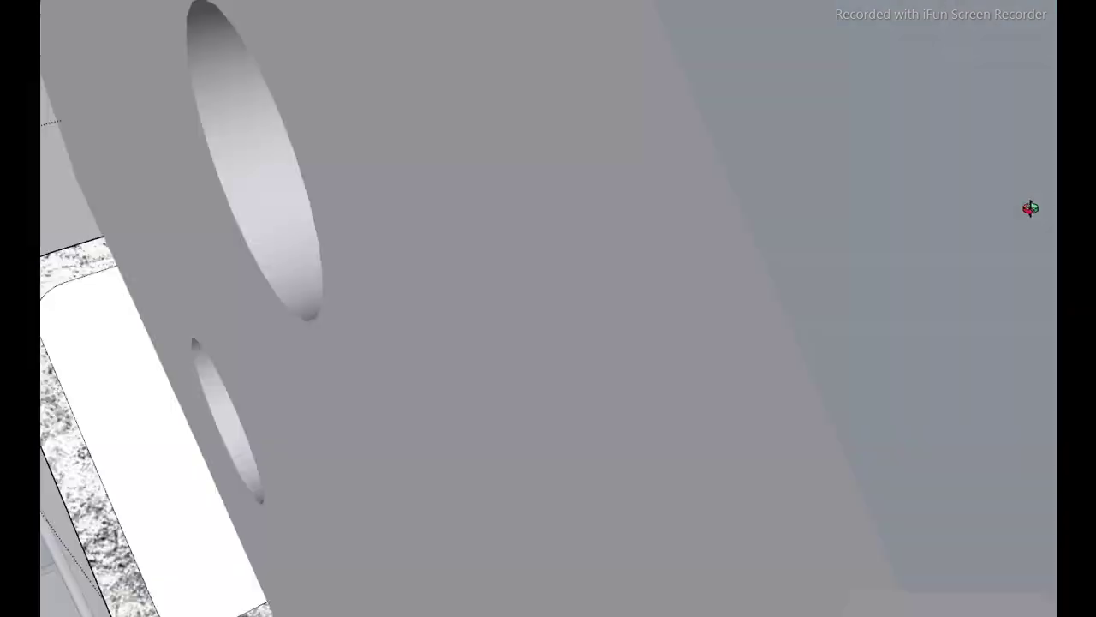
pyautogui.moveTo(149, 463); pyautogui.dragTo(681, 456, button='middle')
pyautogui.press('e')
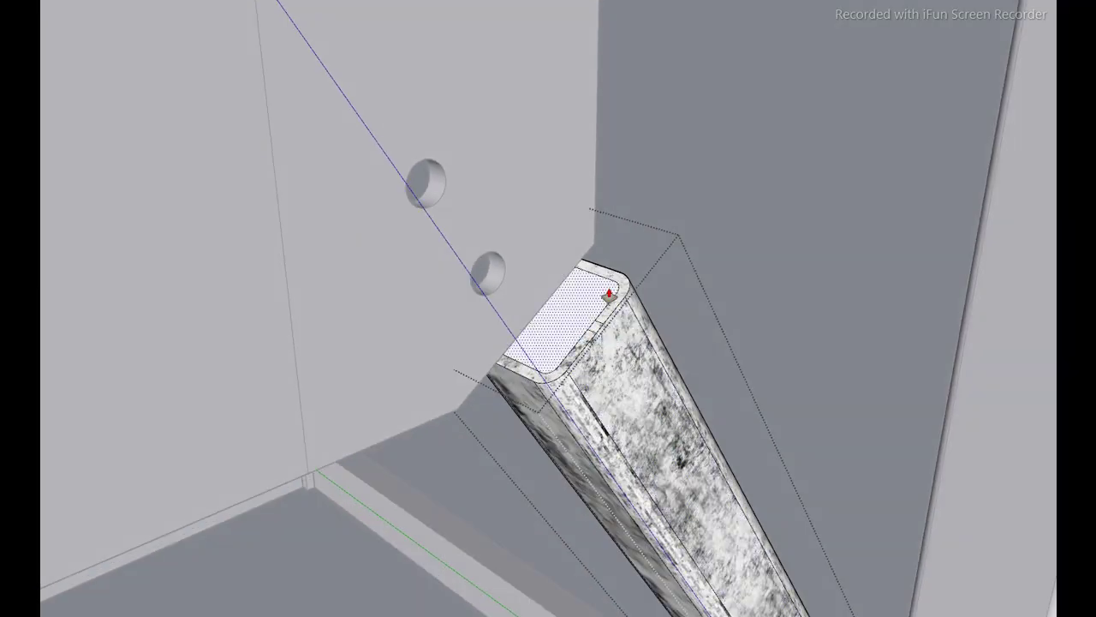
pyautogui.moveTo(609, 294); pyautogui.dragTo(276, 322, button='middle')
pyautogui.scroll(5, 480, 308)
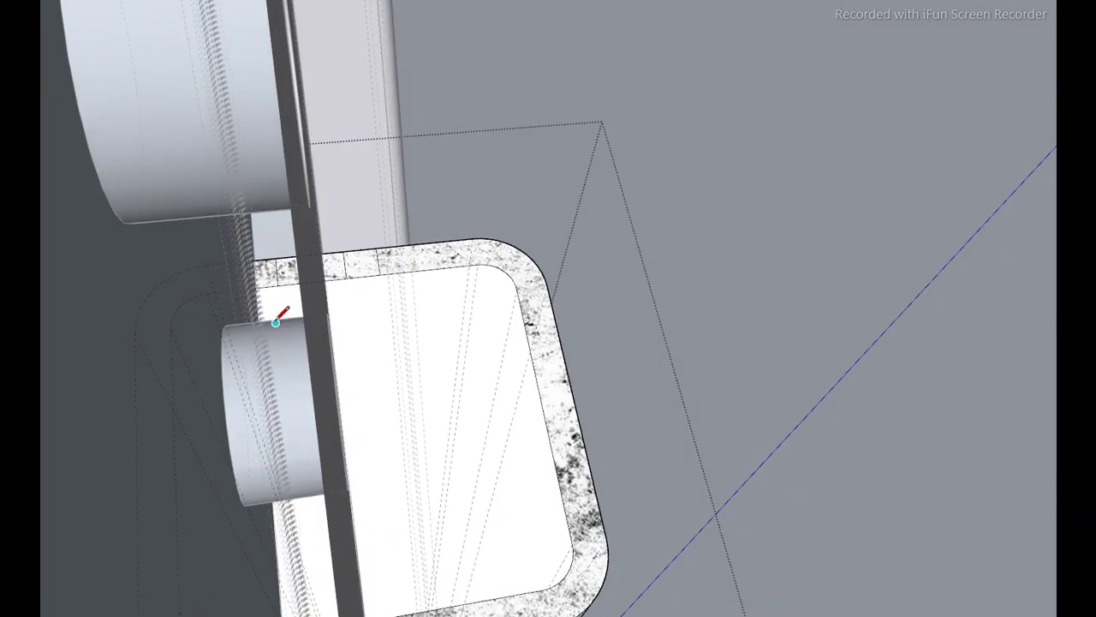
pyautogui.moveTo(288, 279); pyautogui.dragTo(484, 157, button='middle')
pyautogui.moveTo(468, 197); pyautogui.dragTo(318, 317, button='middle')
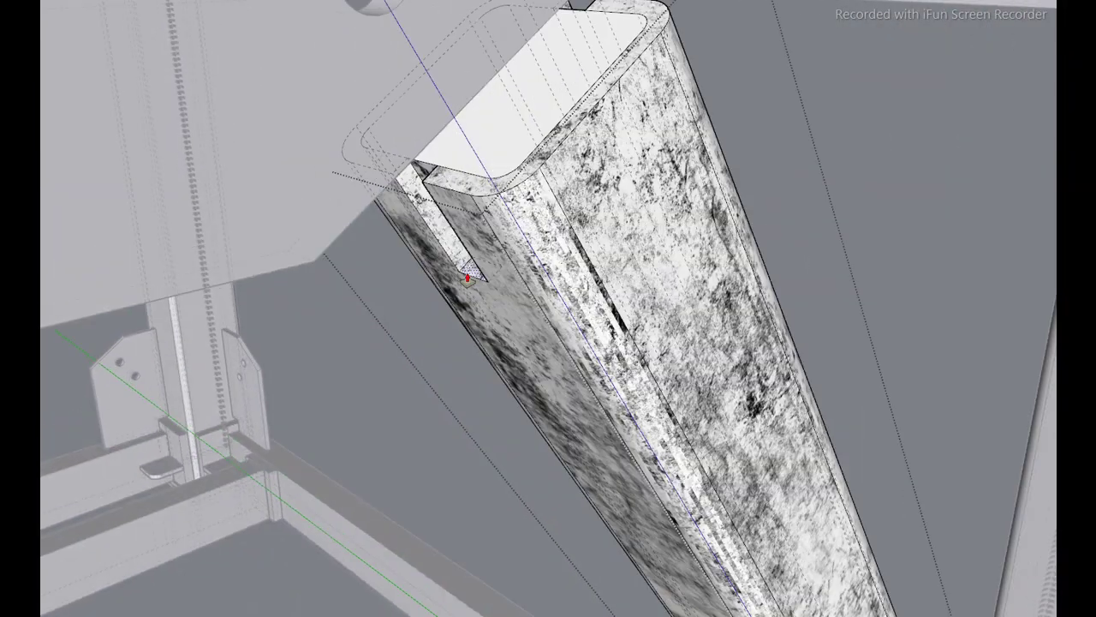
pyautogui.moveTo(468, 277); pyautogui.dragTo(584, 344, button='middle')
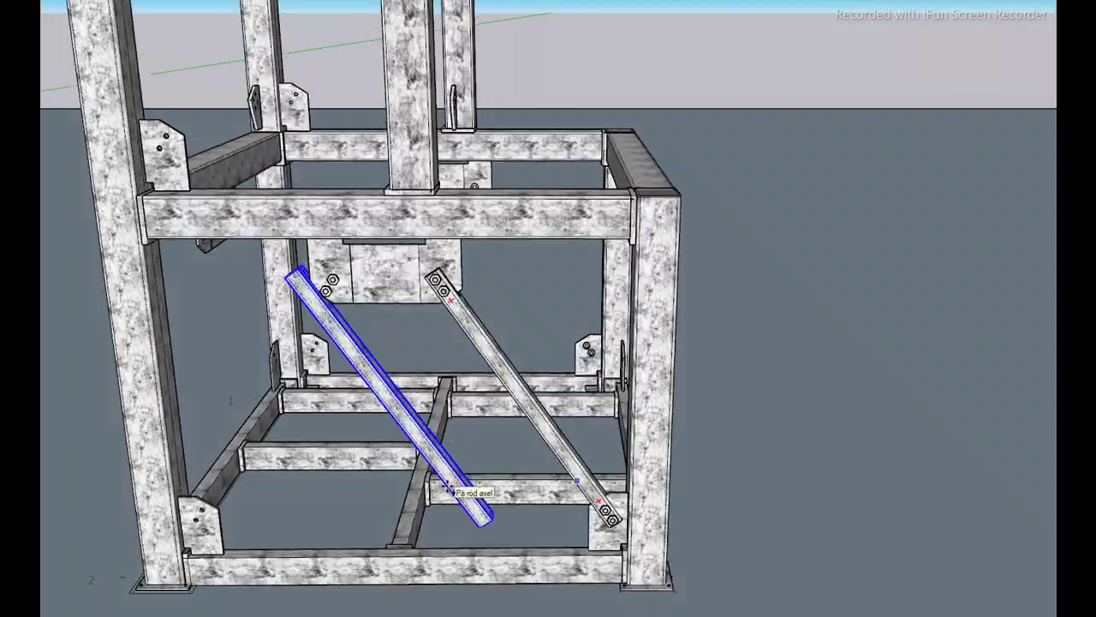
# - Select the top beam assembly and the nuts at the brace's lower end
pyautogui.rightClick(339, 329)
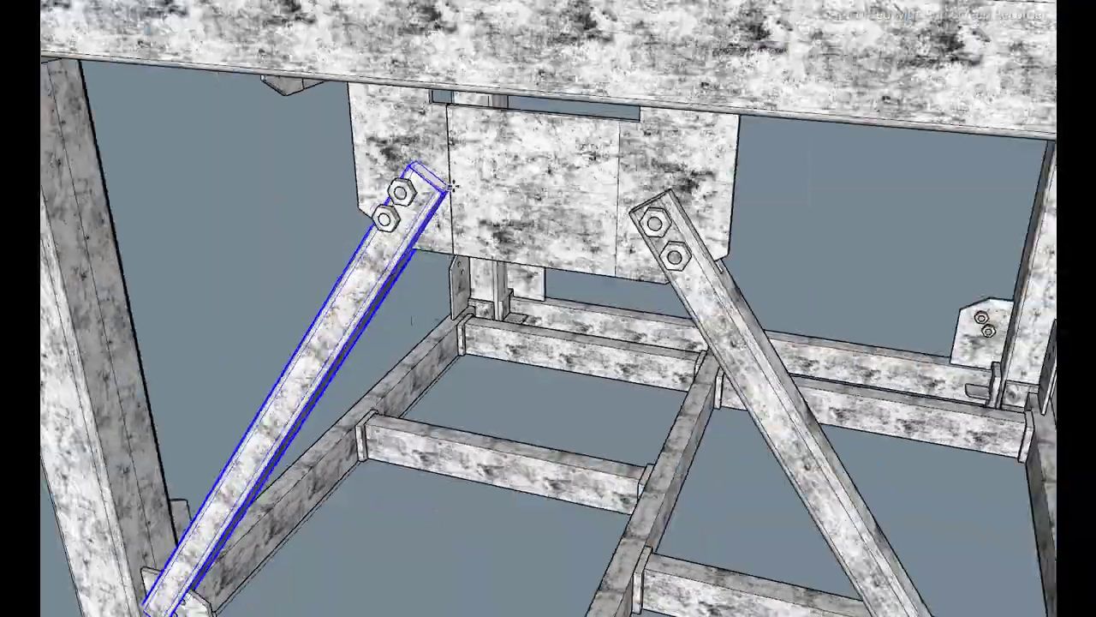
pyautogui.click(593, 174)
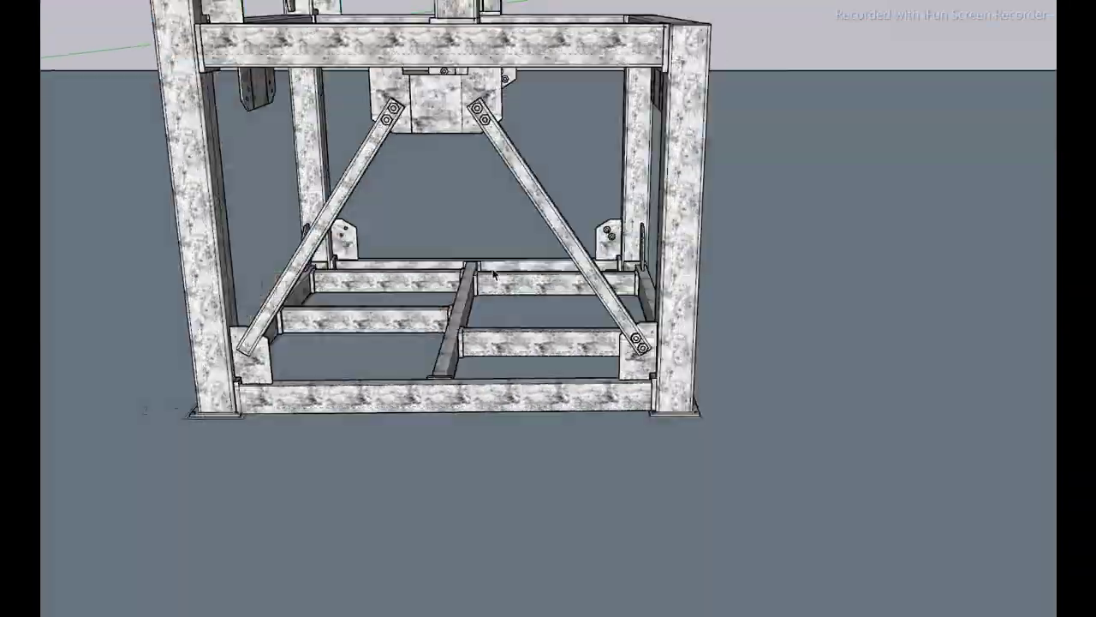
pyautogui.click(752, 313)
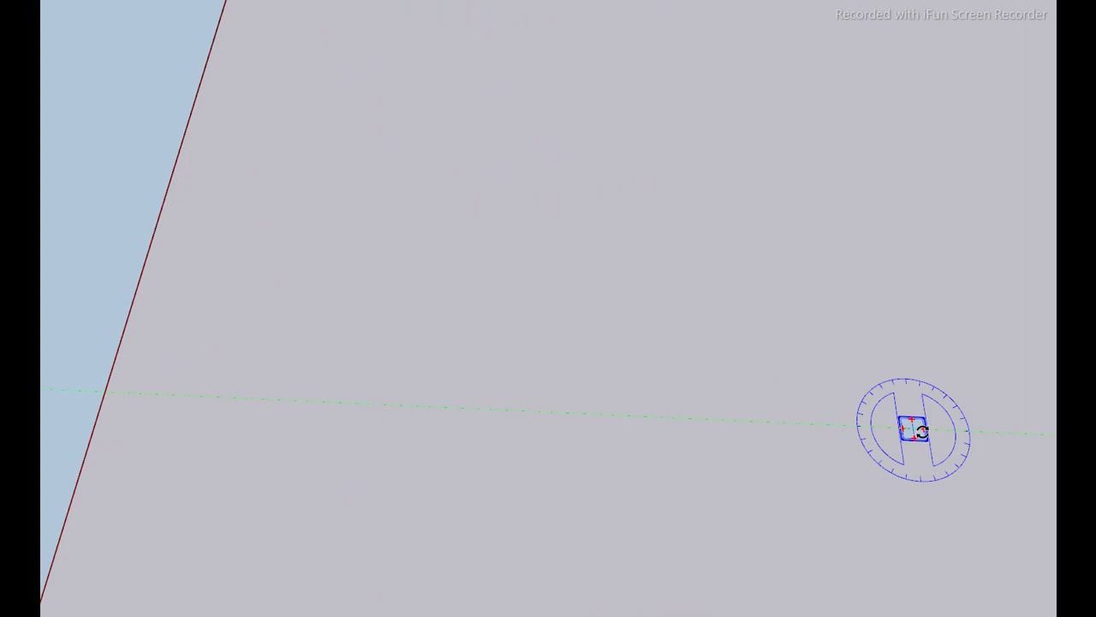
# - Convert the plate group into a component with Skapa Komponent
pyautogui.rightClick(868, 396)
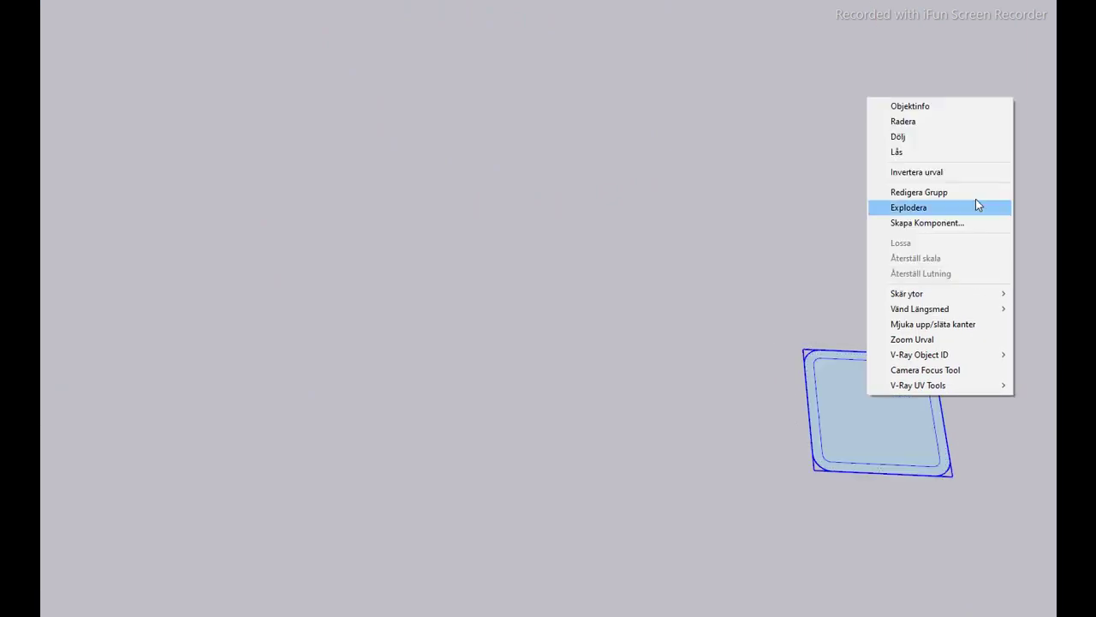
pyautogui.press('Return')
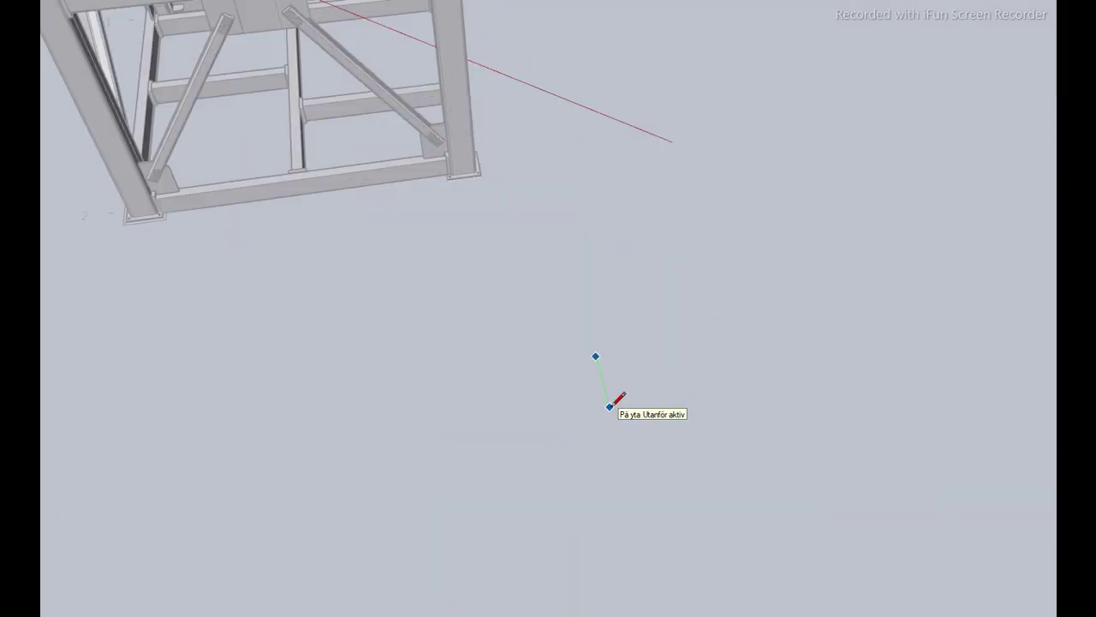
pyautogui.moveTo(611, 402); pyautogui.dragTo(479, 206, button='middle')
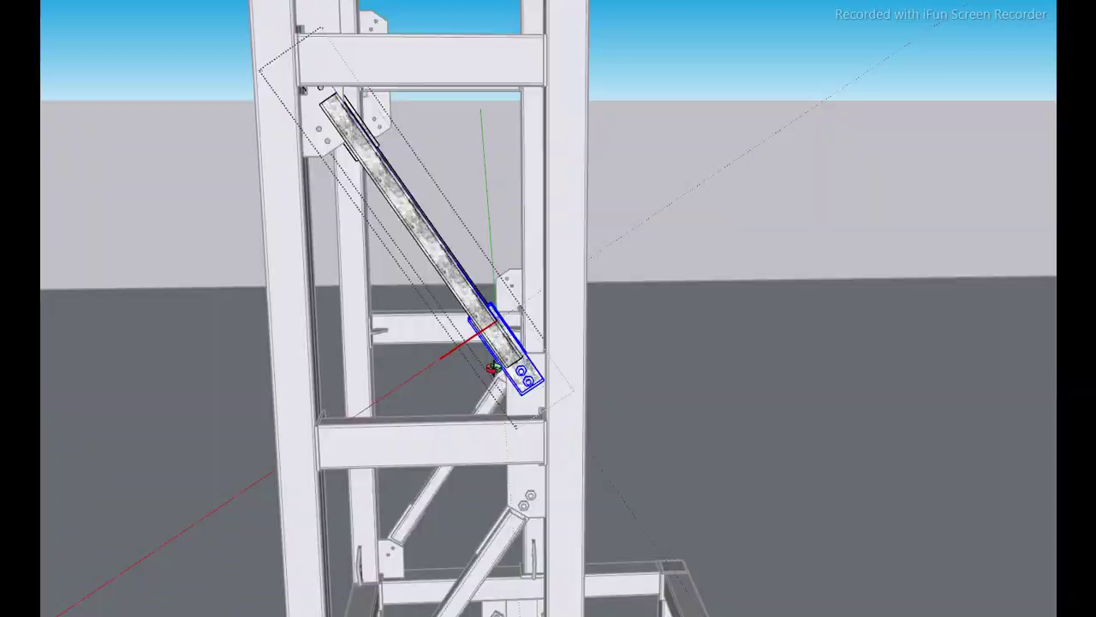
# - Bring up the actions for a frame part so it can be edited for the marble texture
pyautogui.rightClick(576, 323)
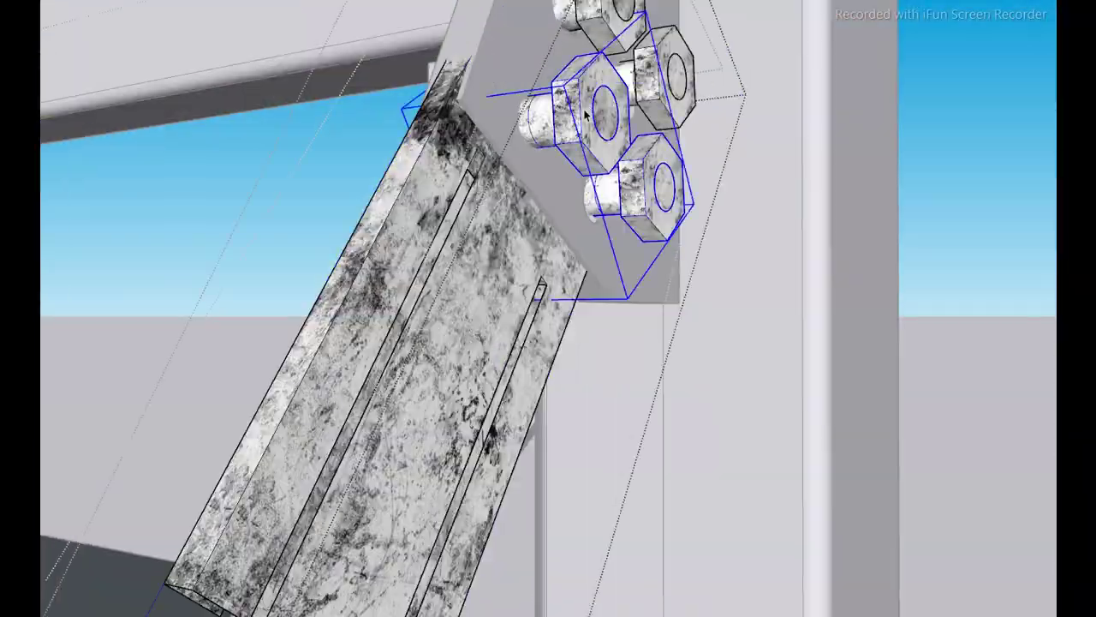
pyautogui.moveTo(586, 115); pyautogui.dragTo(561, 480, button='middle')
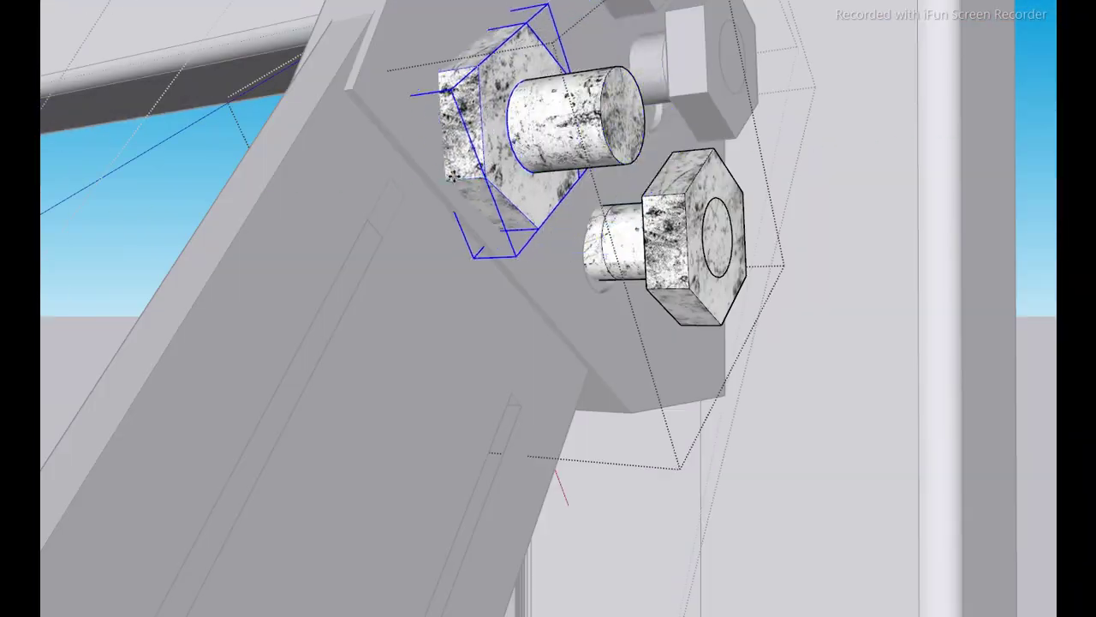
pyautogui.moveTo(547, 277); pyautogui.dragTo(513, 214, button='middle')
pyautogui.scroll(-5, 490, 190)
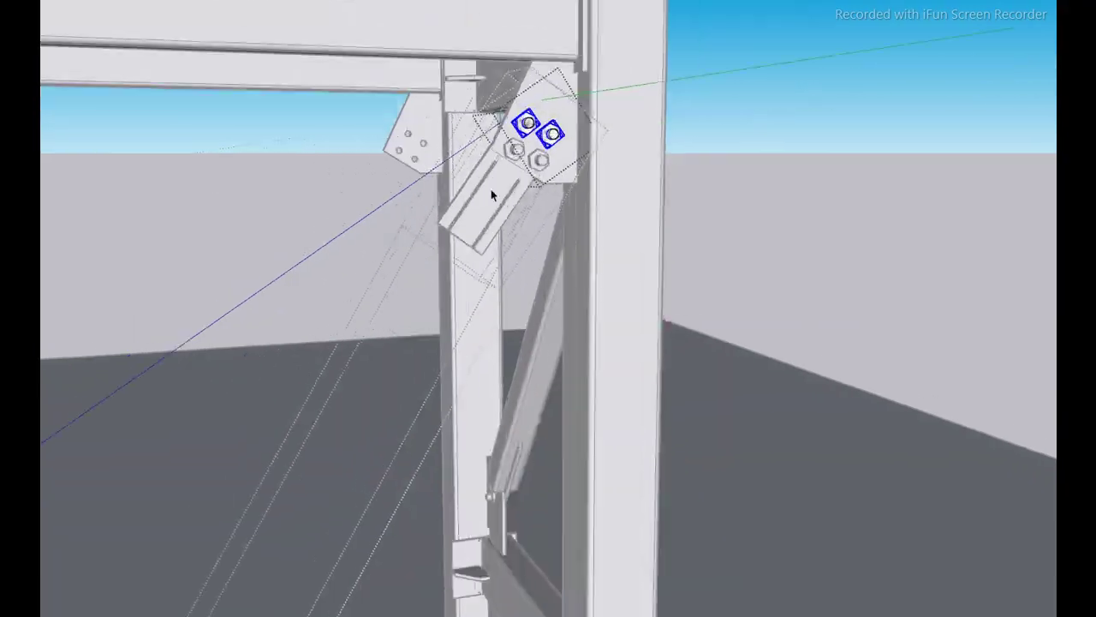
pyautogui.scroll(5, 490, 189)
pyautogui.moveTo(871, 196)
pyautogui.mouseDown(button='middle')
pyautogui.moveTo(710, 272)
pyautogui.moveTo(663, 274)
pyautogui.mouseUp(button='middle')
pyautogui.scroll(-6, 650, 130)
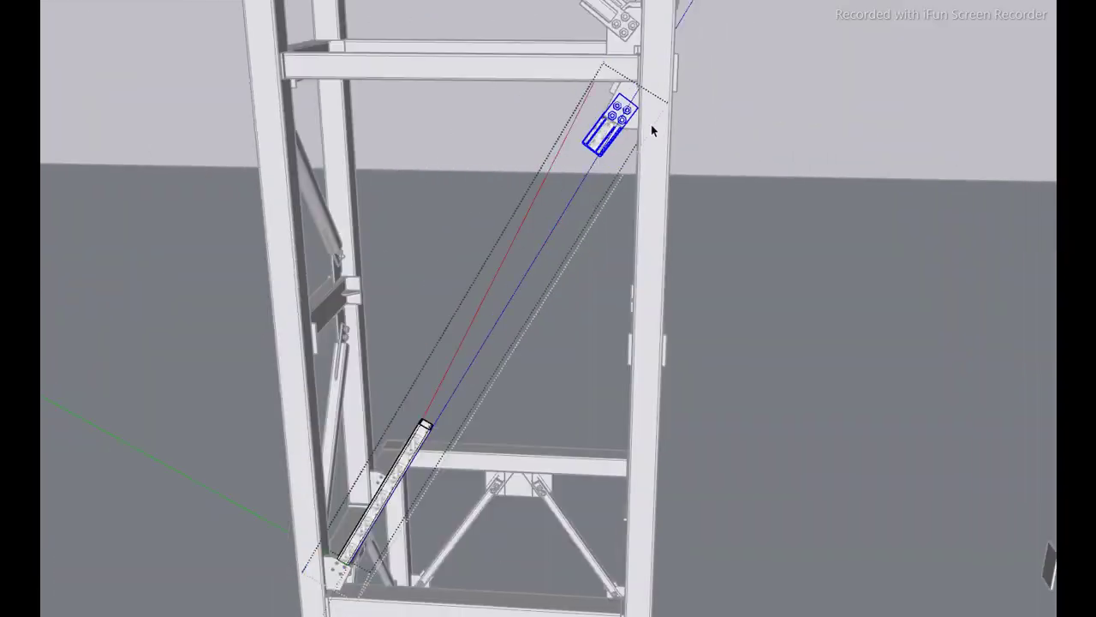
pyautogui.moveTo(626, 178)
pyautogui.mouseDown(button='middle')
pyautogui.moveTo(663, 68)
pyautogui.moveTo(495, 41)
pyautogui.mouseUp(button='middle')
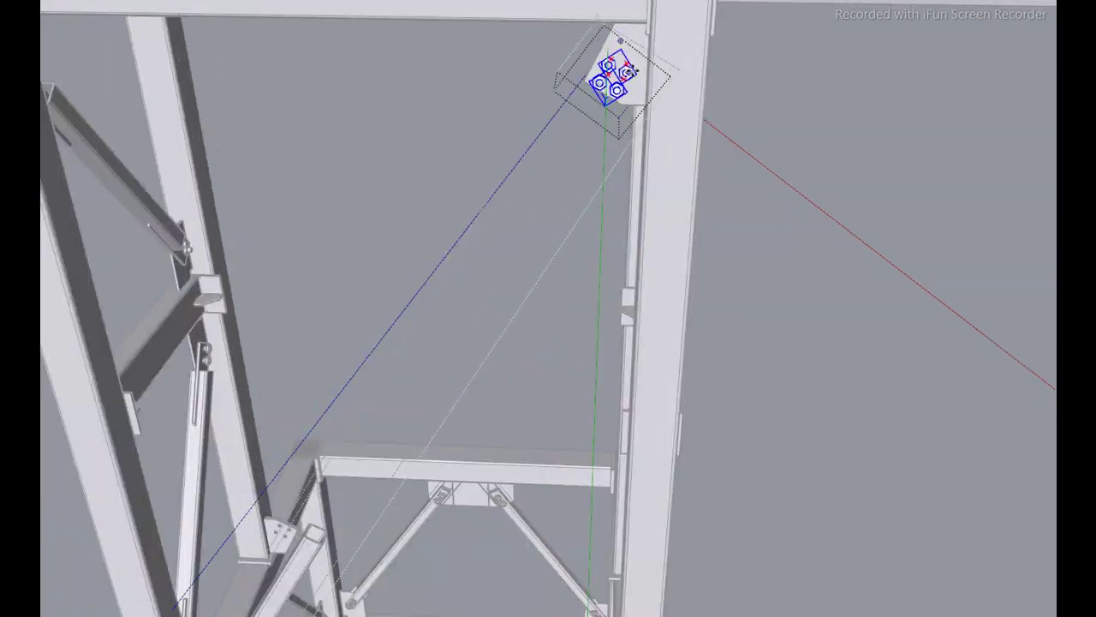
pyautogui.scroll(5, 633, 72)
pyautogui.moveTo(634, 72)
pyautogui.mouseDown(button='middle')
pyautogui.moveTo(599, 171)
pyautogui.moveTo(544, 268)
pyautogui.moveTo(587, 325)
pyautogui.moveTo(443, 325)
pyautogui.moveTo(477, 306)
pyautogui.mouseUp(button='middle')
pyautogui.scroll(-3, 599, 171)
pyautogui.scroll(-8, 477, 306)
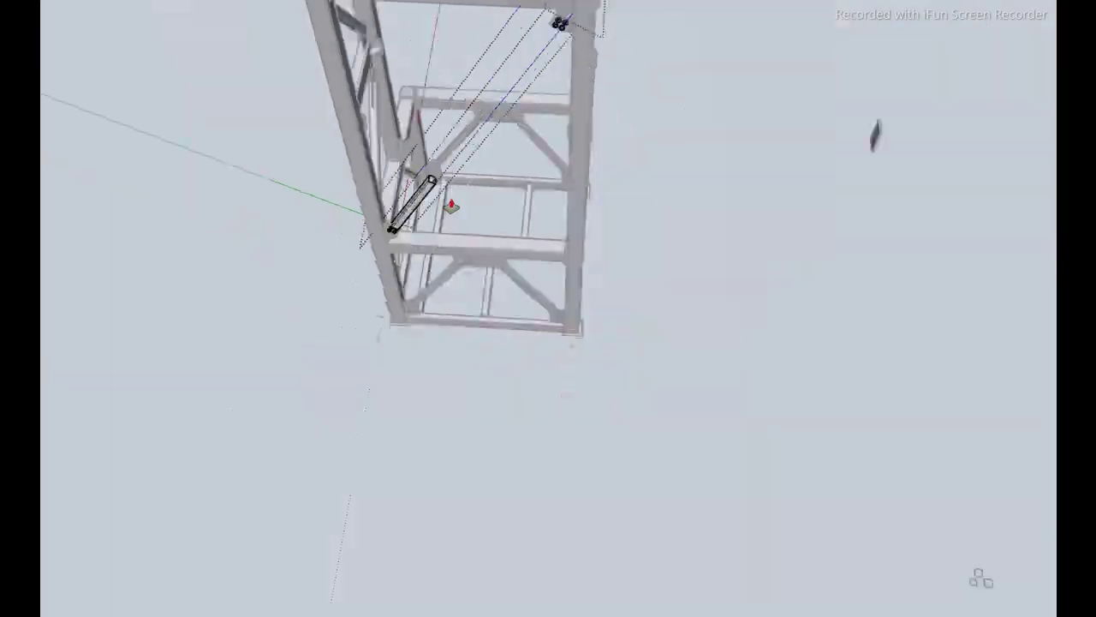
pyautogui.scroll(10, 451, 205)
pyautogui.moveTo(451, 206); pyautogui.dragTo(214, 208, button='middle')
pyautogui.scroll(3, 216, 192)
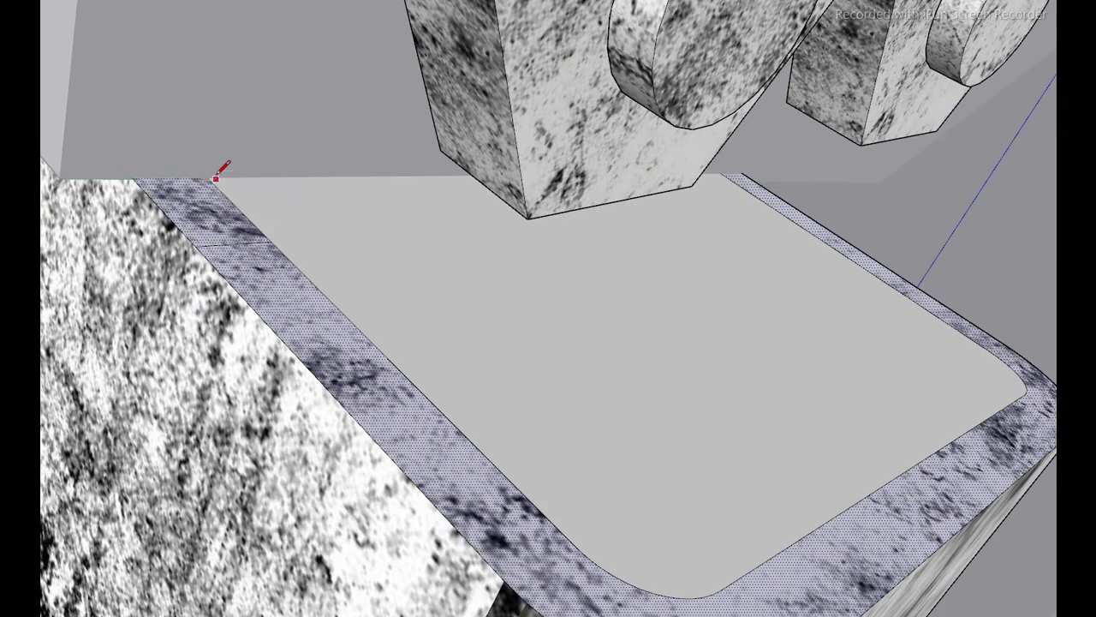
pyautogui.moveTo(240, 278); pyautogui.dragTo(267, 153, button='middle')
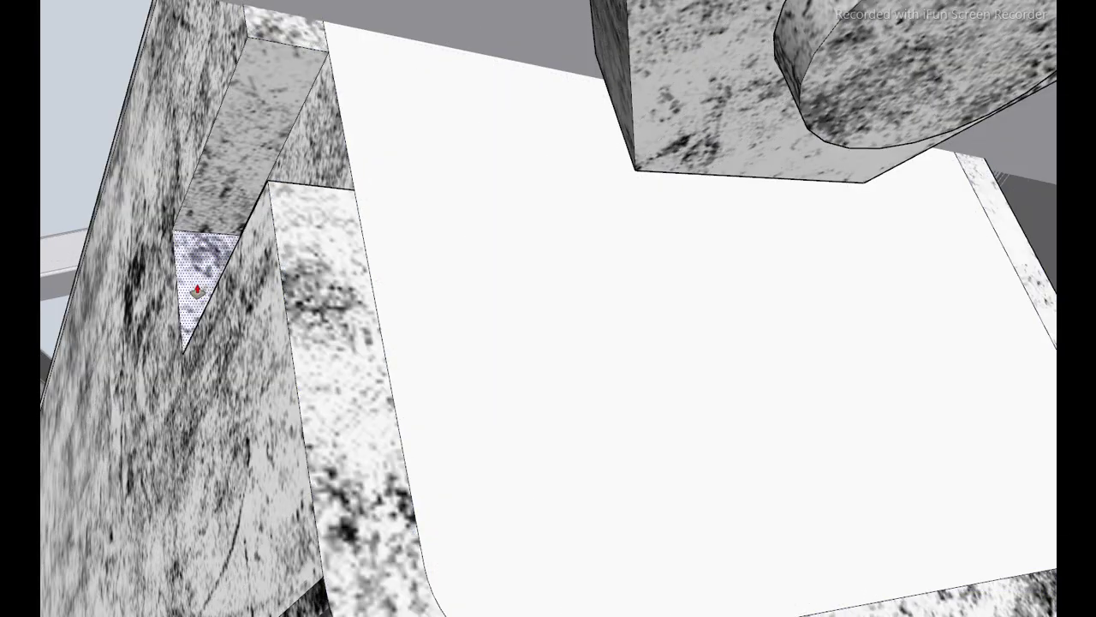
pyautogui.moveTo(197, 291)
pyautogui.mouseDown(button='middle')
pyautogui.moveTo(232, 460)
pyautogui.moveTo(122, 66)
pyautogui.mouseUp(button='middle')
pyautogui.scroll(3, 692, 225)
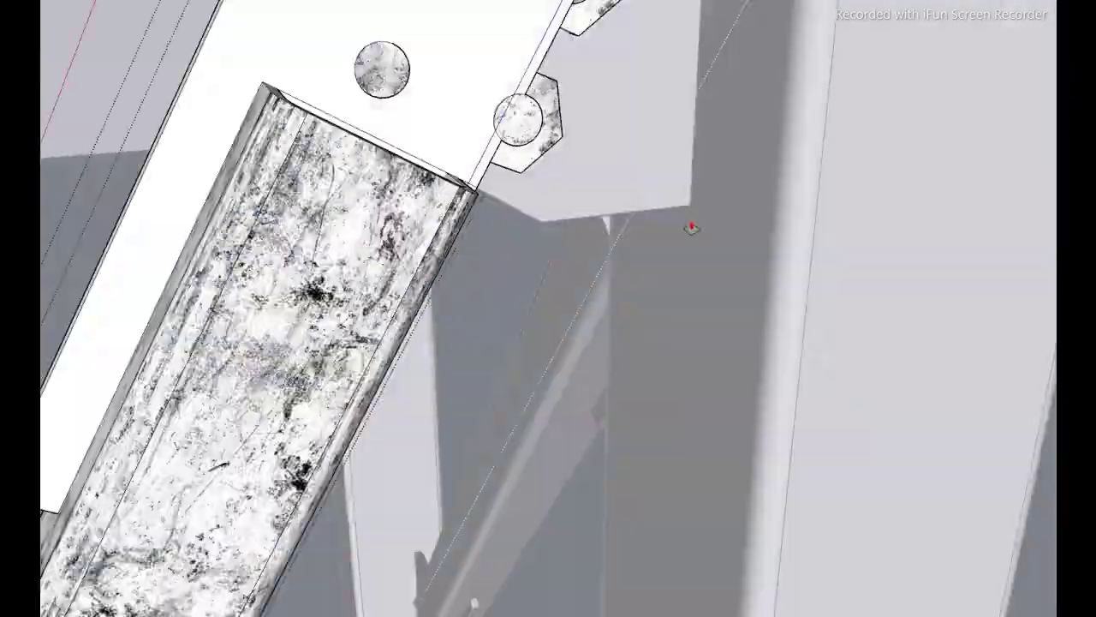
pyautogui.moveTo(692, 225); pyautogui.dragTo(488, 130, button='middle')
pyautogui.moveTo(499, 89); pyautogui.dragTo(482, 164, button='middle')
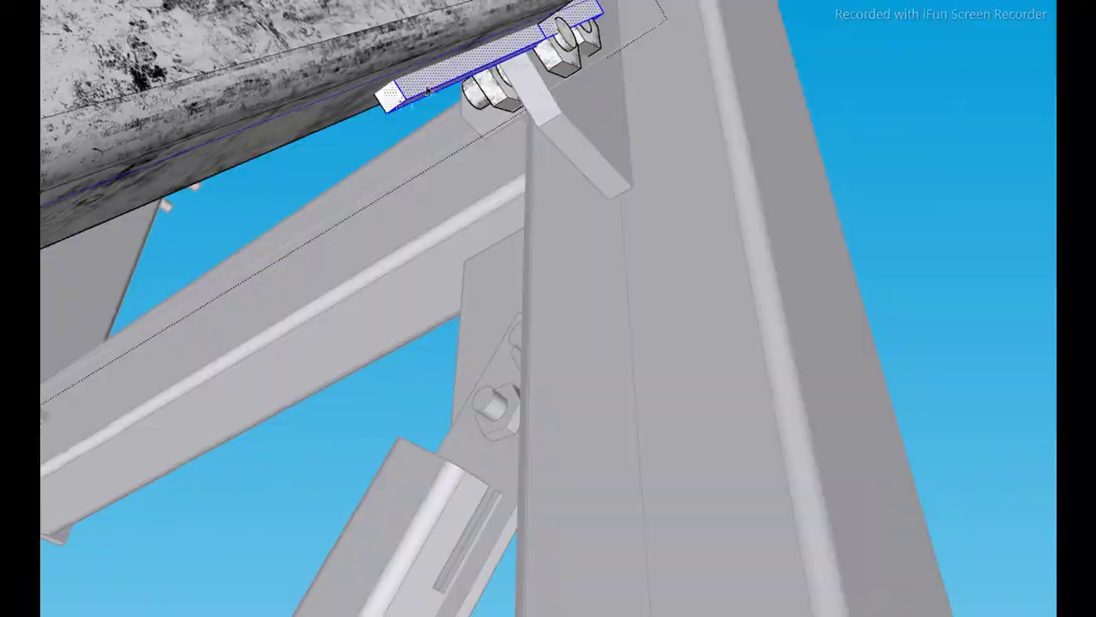
pyautogui.rightClick(434, 214)
pyautogui.scroll(-5, 434, 214)
pyautogui.scroll(5, 434, 214)
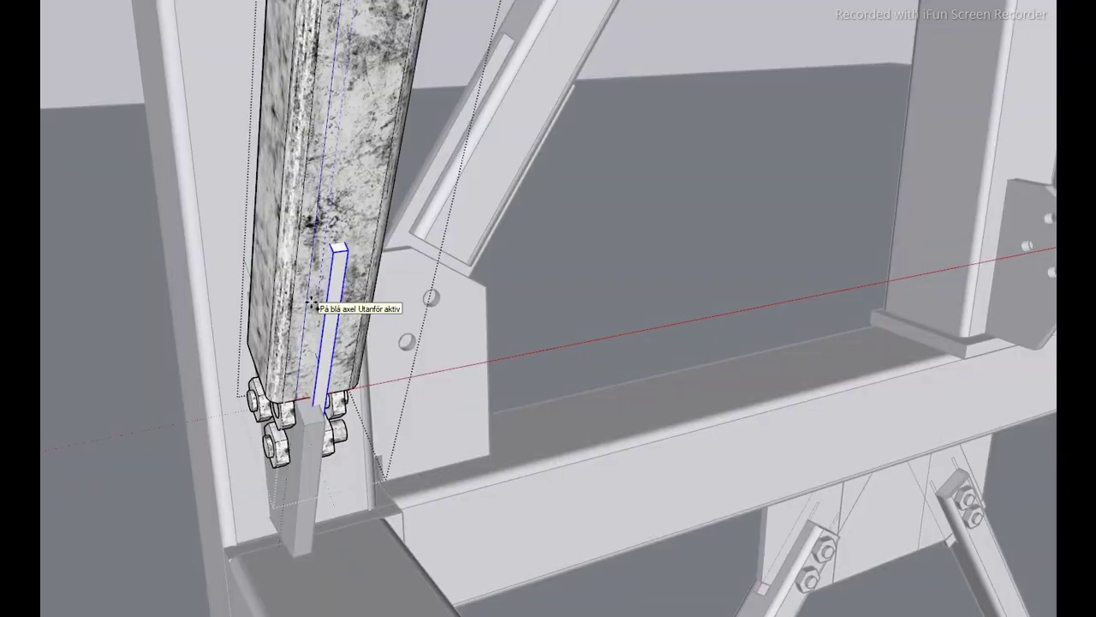
pyautogui.moveTo(434, 214)
pyautogui.mouseDown(button='middle')
pyautogui.moveTo(598, 248)
pyautogui.moveTo(651, 283)
pyautogui.mouseUp(button='middle')
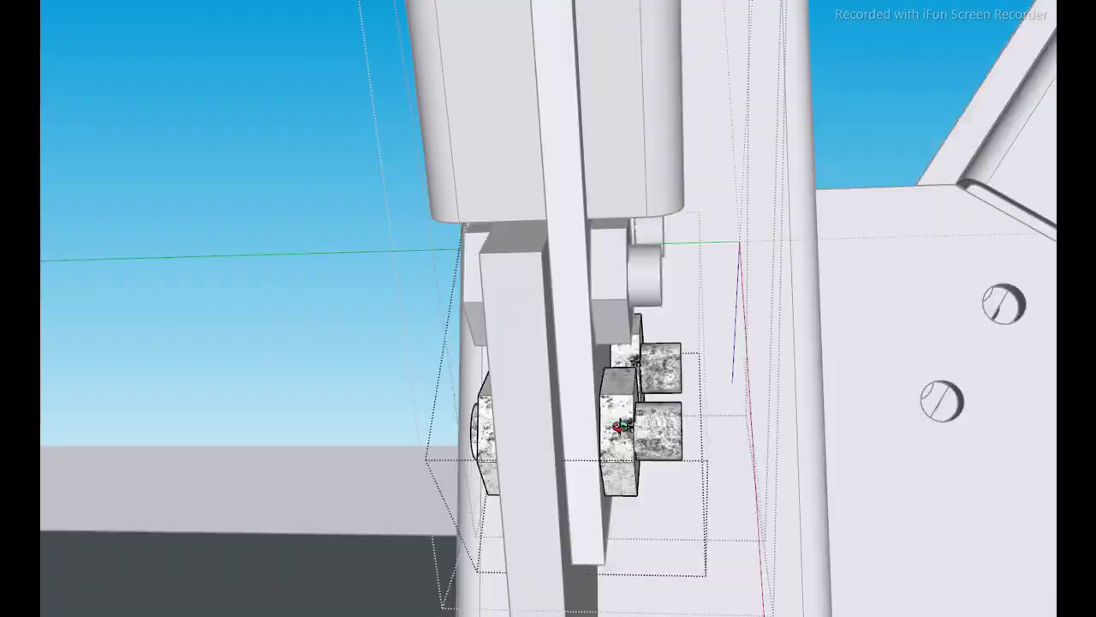
pyautogui.scroll(-5, 813, 360)
pyautogui.scroll(5, 812, 359)
pyautogui.moveTo(125, 68); pyautogui.dragTo(996, 122, button='middle')
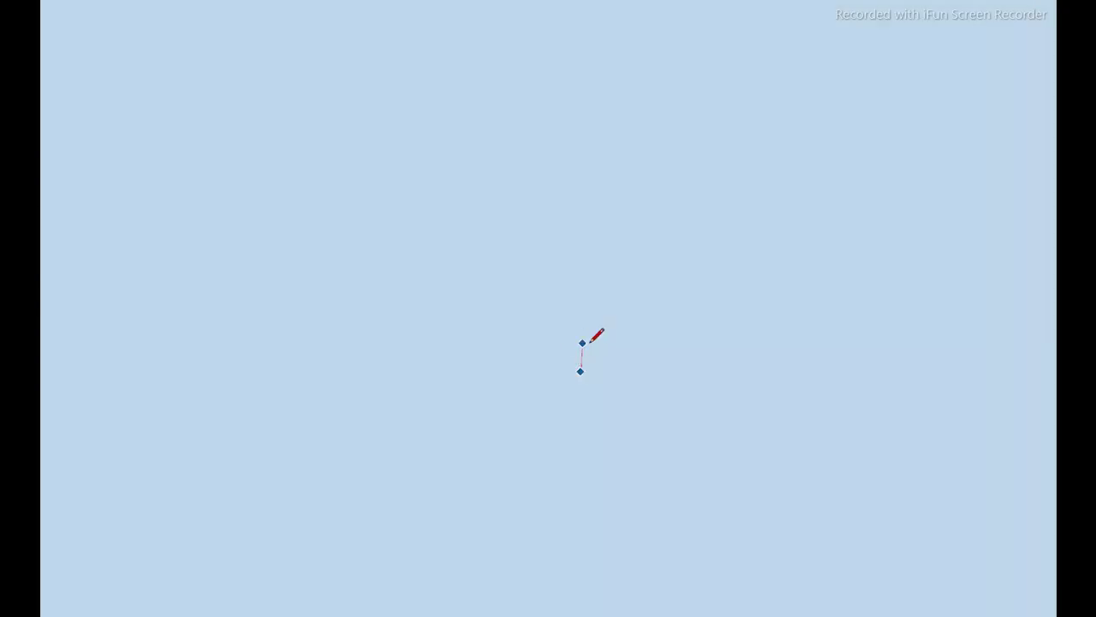
# - Zoom and orbit to bring the tower base and its gusset plate into view
pyautogui.scroll(5, 550, 390)
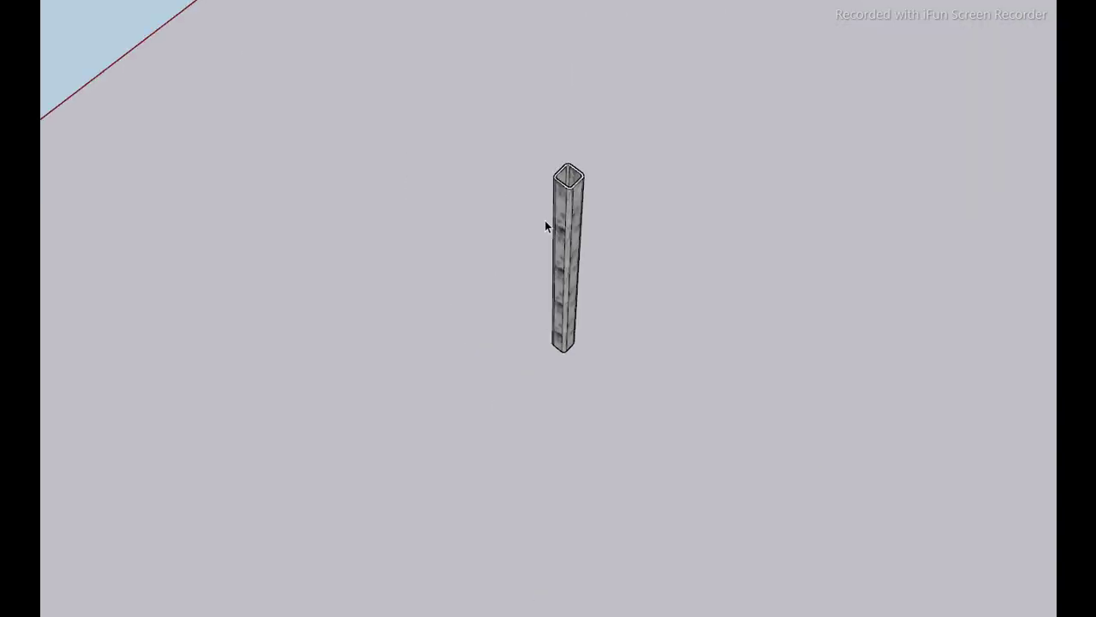
pyautogui.moveTo(500, 428); pyautogui.dragTo(495, 368, button='middle')
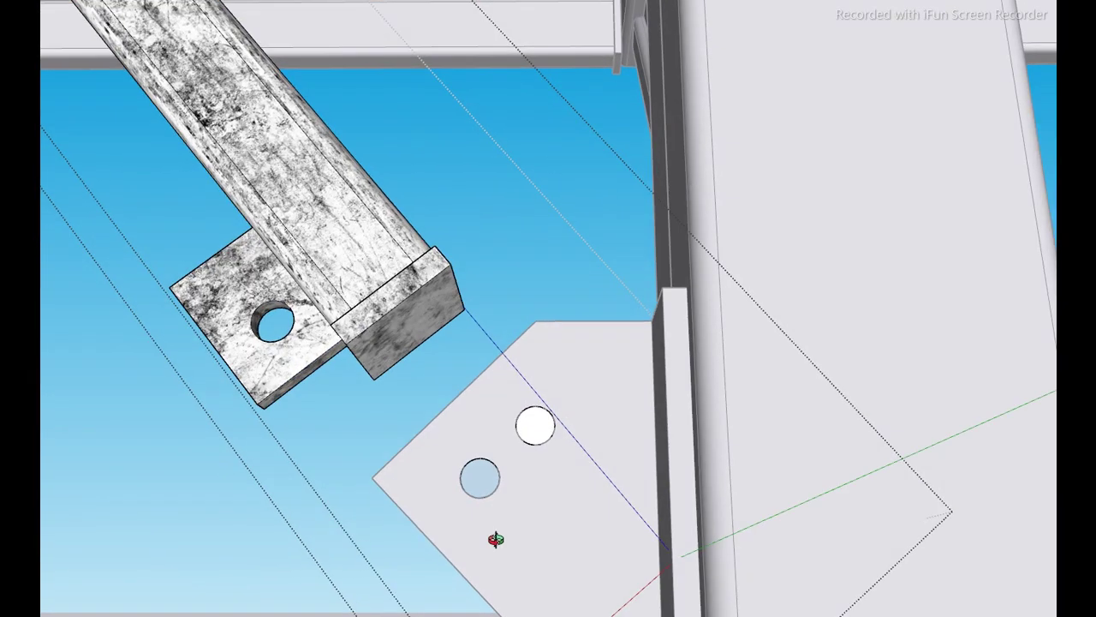
# - Zoom in on the two-hole gusset plate
pyautogui.scroll(3, 527, 526)
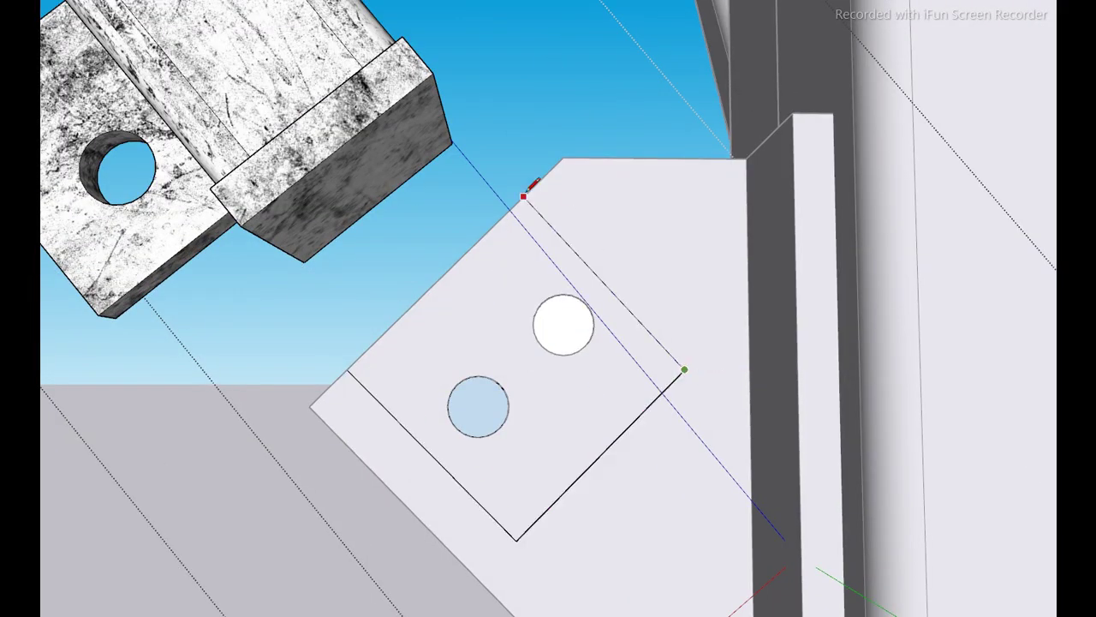